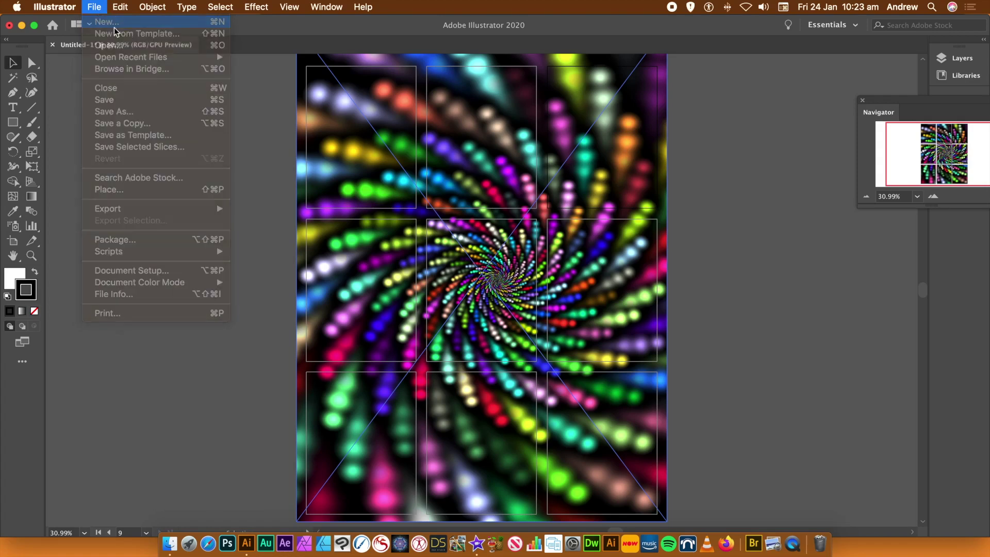
# Check how many artboards a new document gets, then cancel without creating one.
pyautogui.click(112, 21)
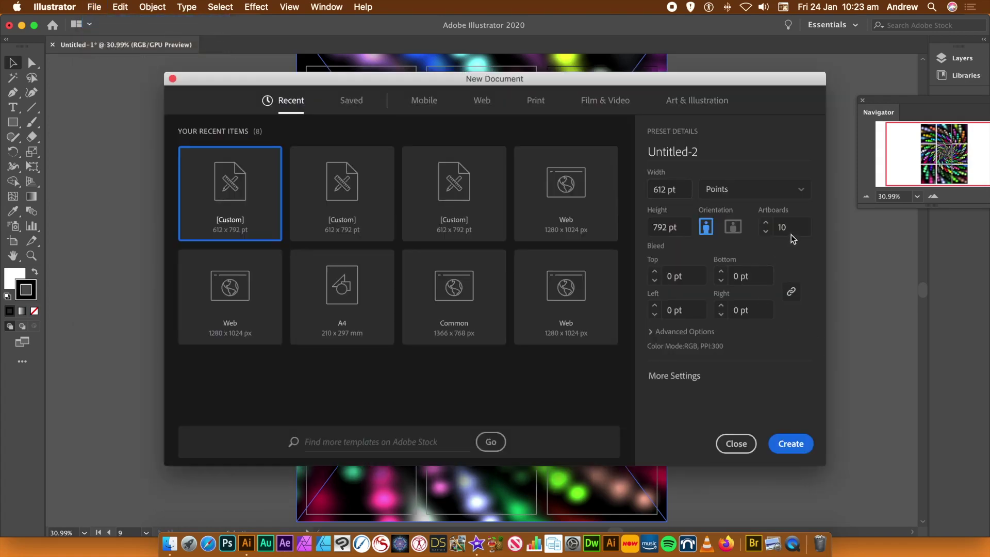
pyautogui.click(773, 227)
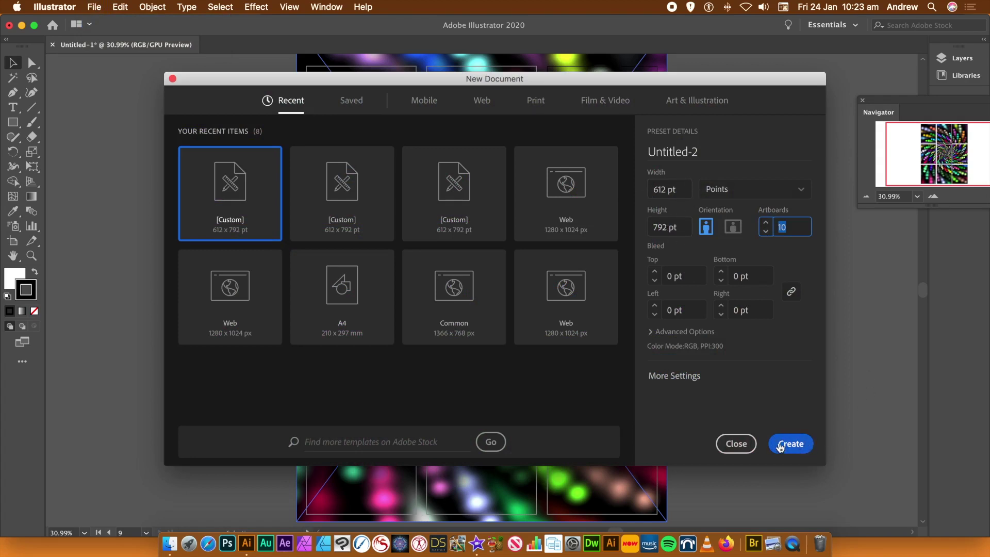
pyautogui.click(735, 444)
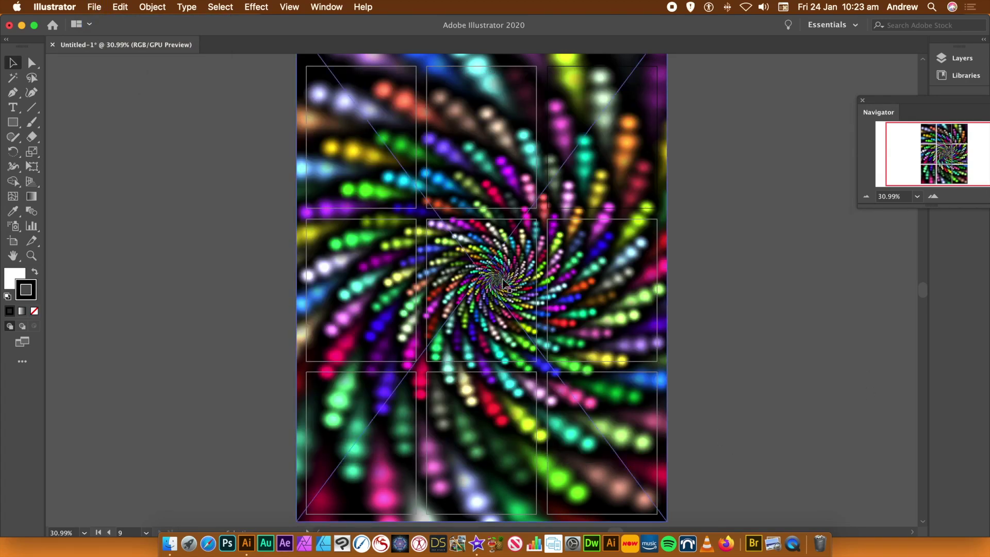
# Select and deselect the swirl image, then open Export As to save Untitled-1.jpg as JPEG.
pyautogui.click(93, 6)
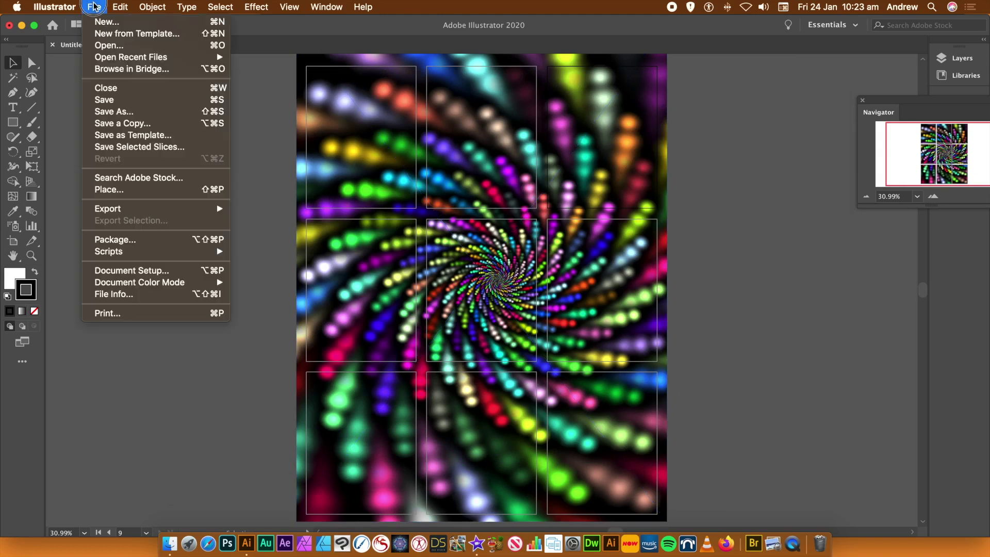
pyautogui.click(130, 190)
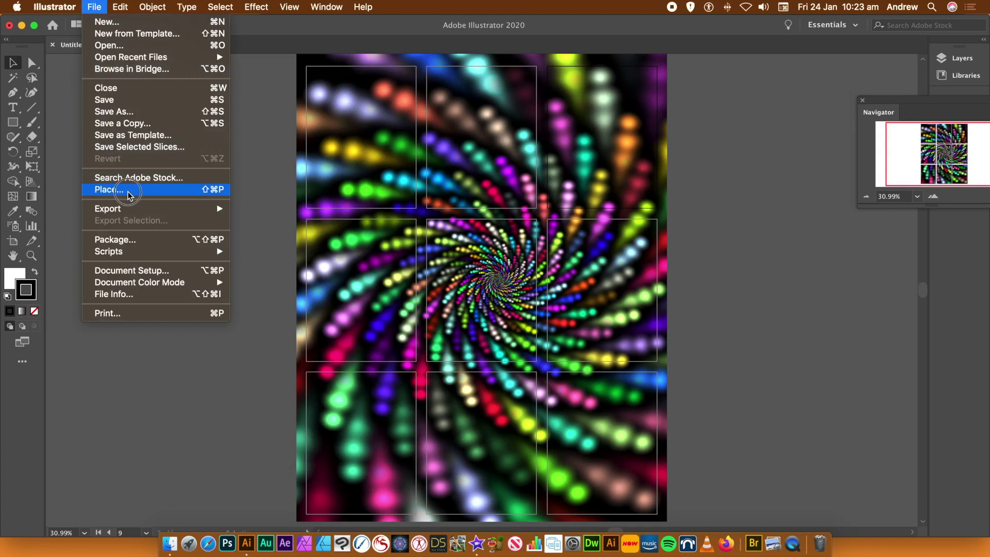
pyautogui.click(605, 152)
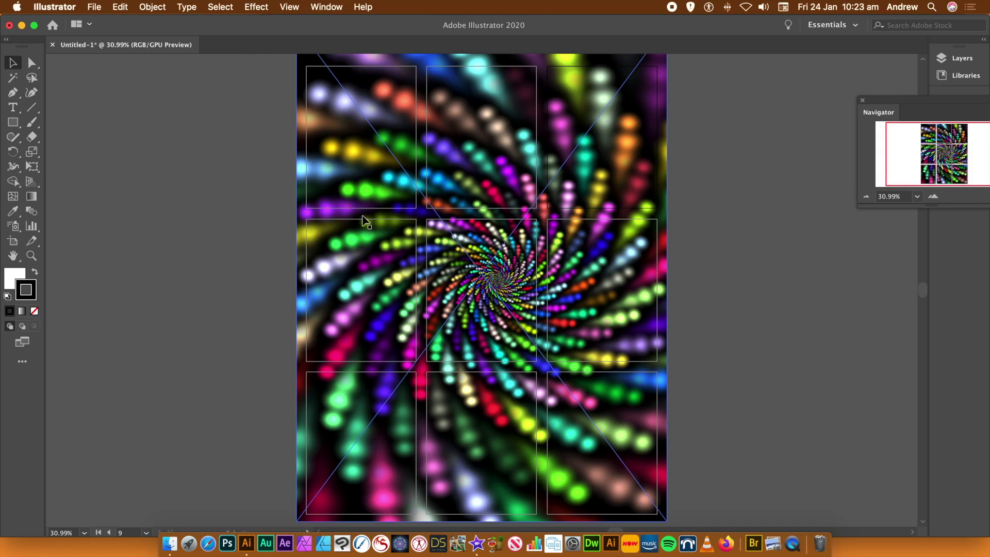
pyautogui.click(242, 108)
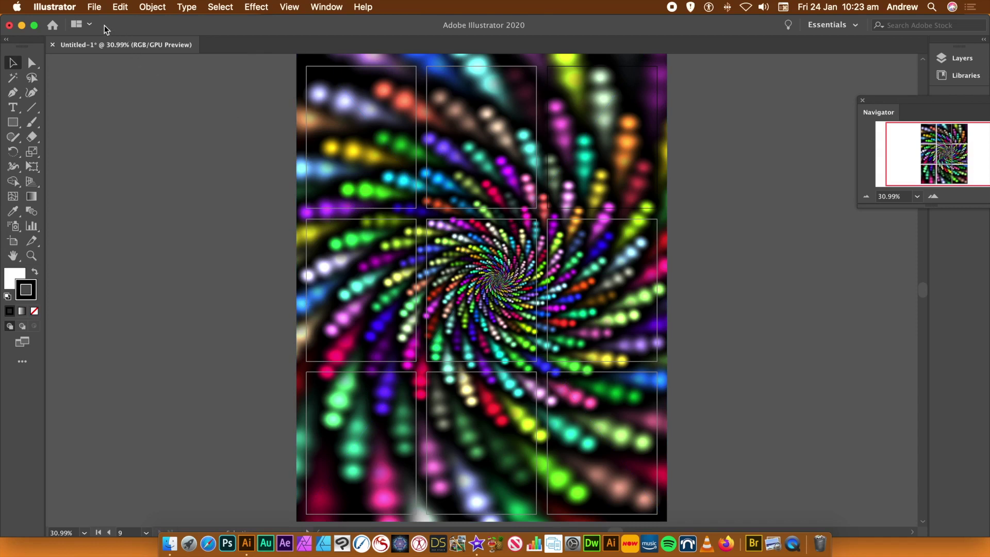
pyautogui.click(94, 6)
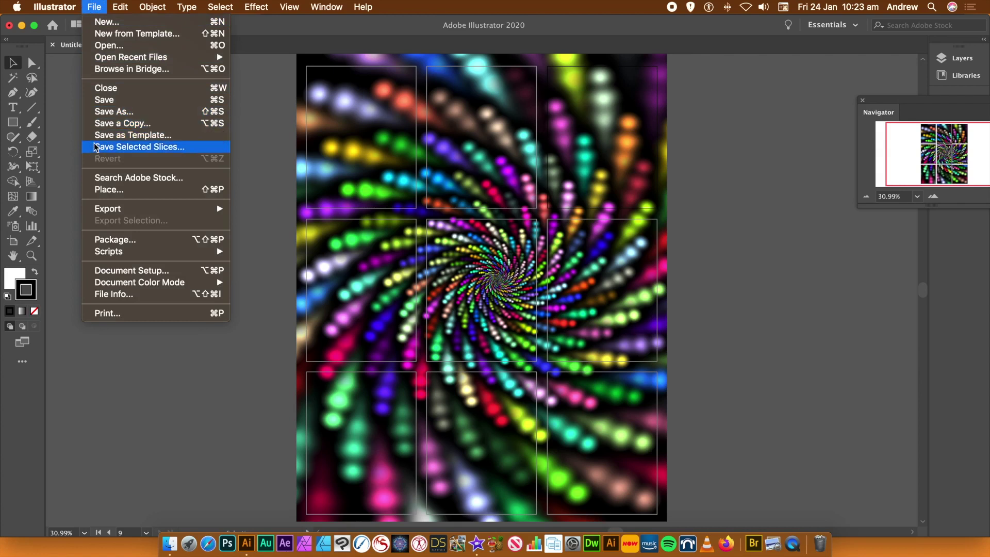
pyautogui.moveTo(114, 215)
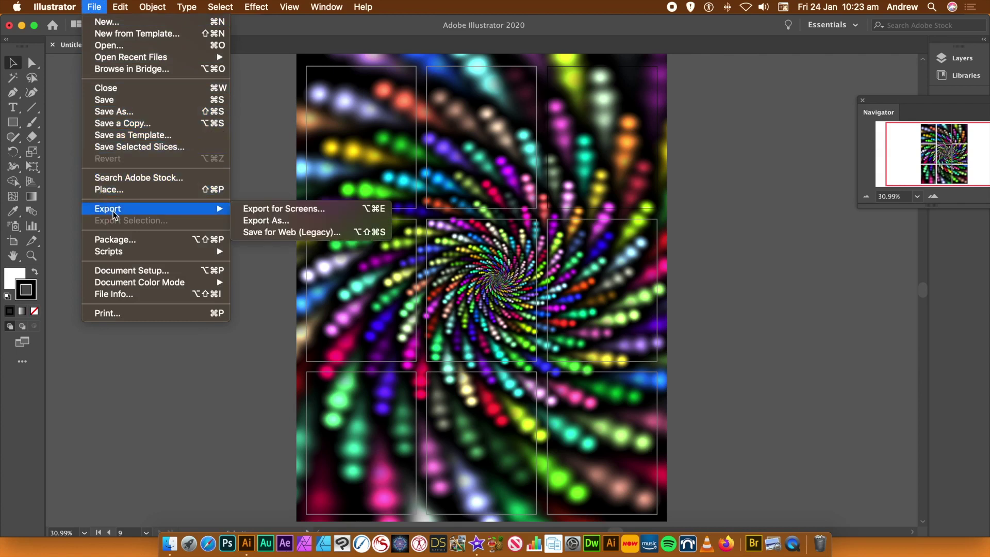
pyautogui.click(292, 223)
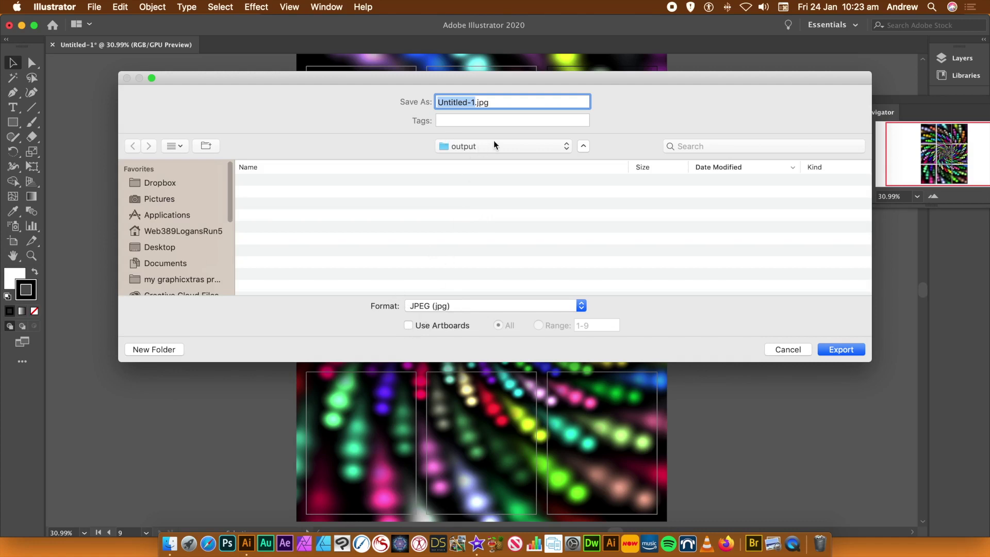
# Export all artboards as JPEGs named pic, accepting RGB, quality 7, 72 ppi settings.
pyautogui.click(407, 325)
pyautogui.click(435, 306)
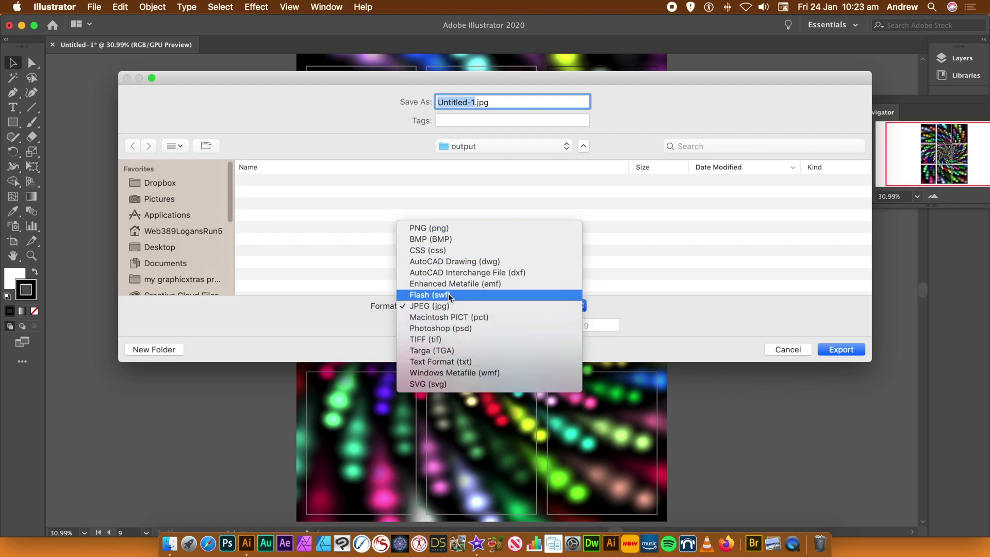
pyautogui.click(424, 306)
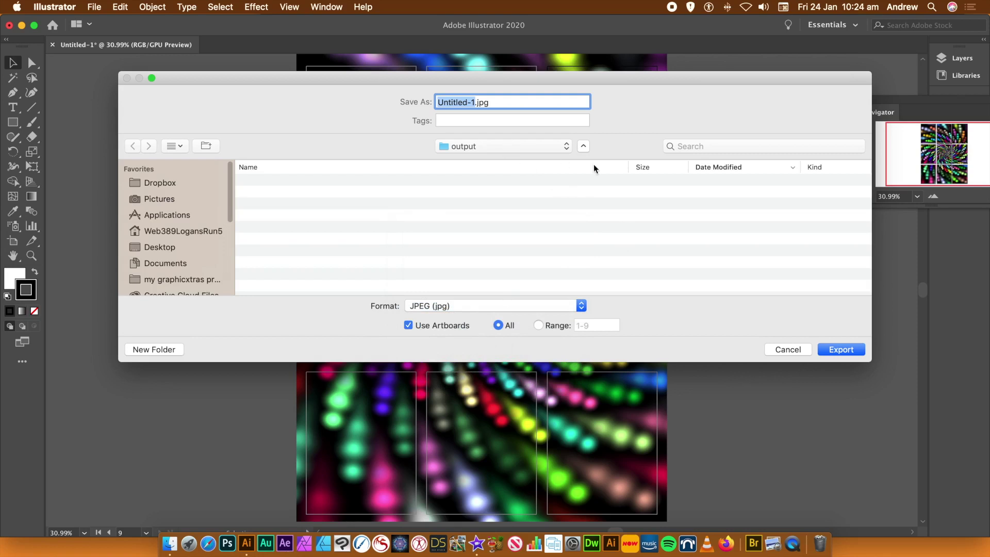
pyautogui.write('pic')
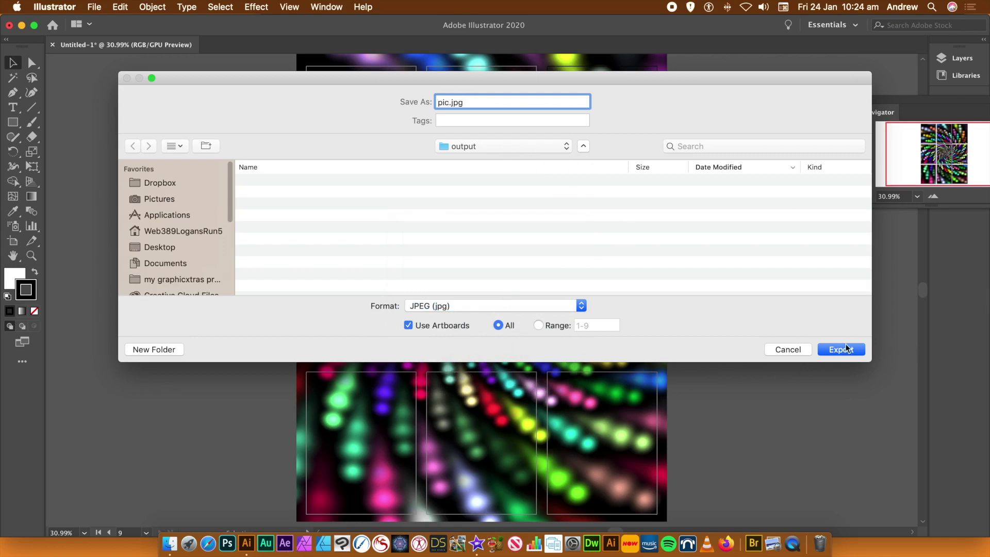
pyautogui.click(842, 350)
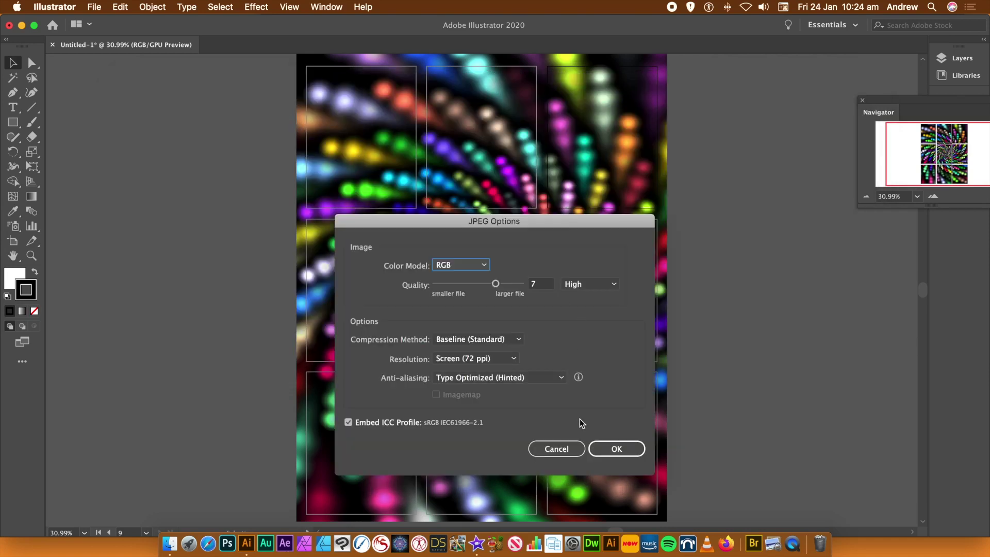
pyautogui.click(615, 449)
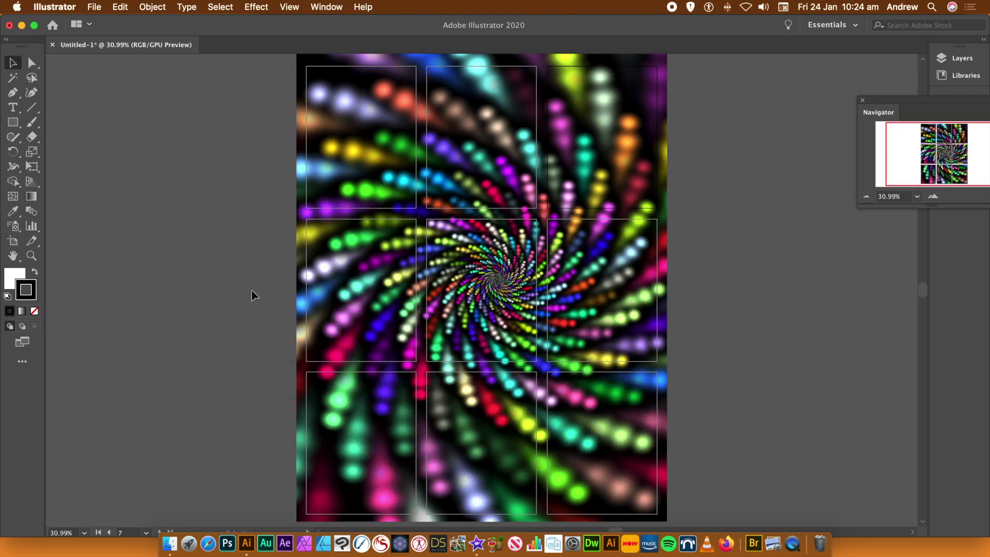
pyautogui.click(170, 543)
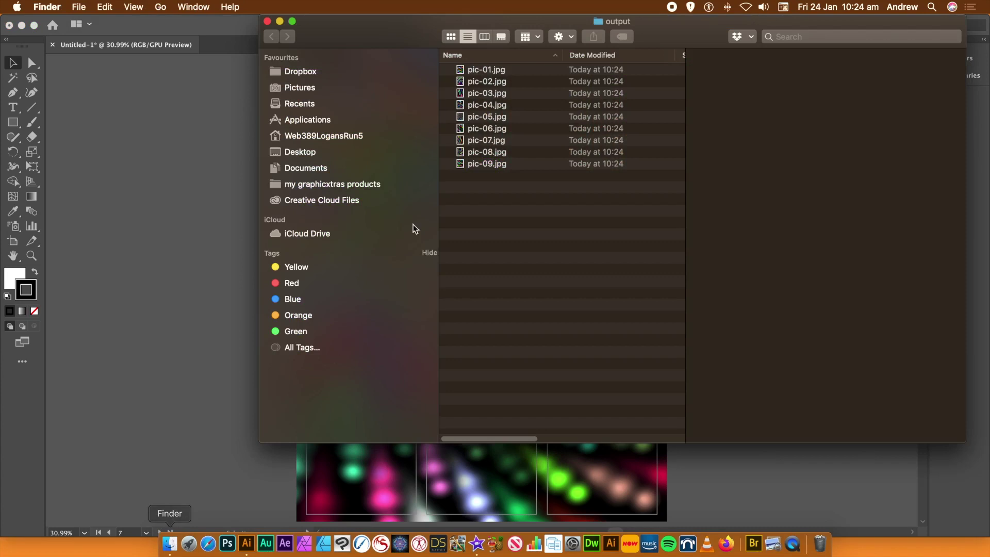
pyautogui.click(487, 69)
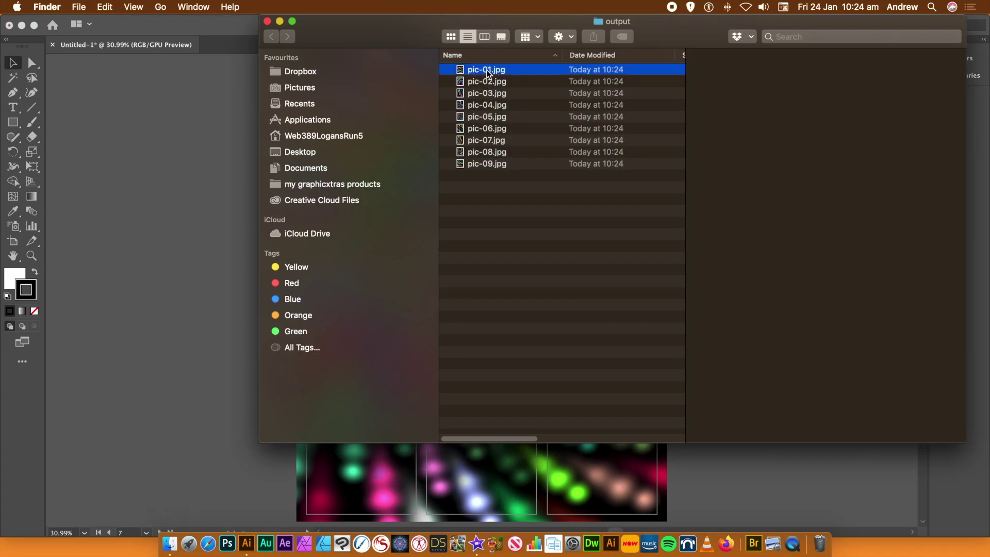
pyautogui.click(490, 82)
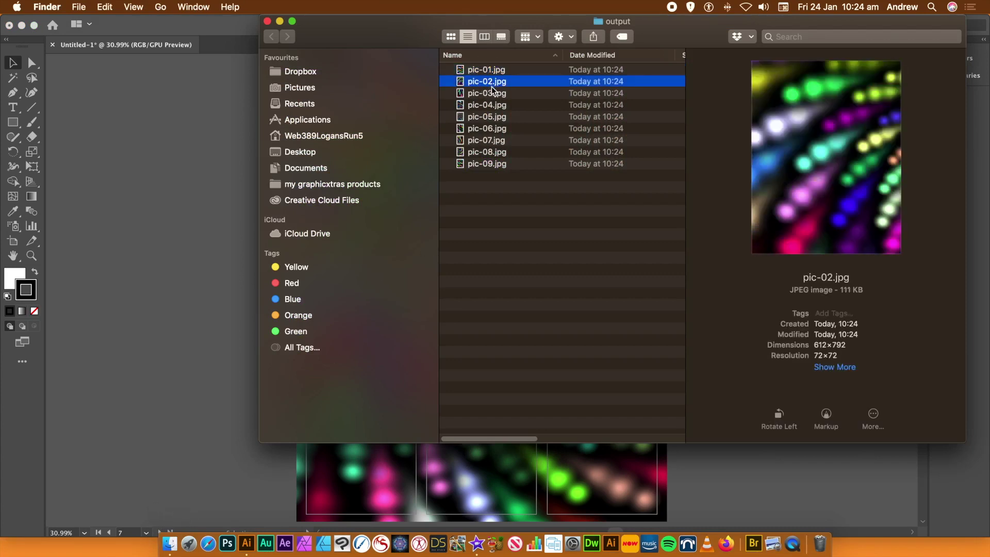
pyautogui.click(493, 93)
pyautogui.click(493, 106)
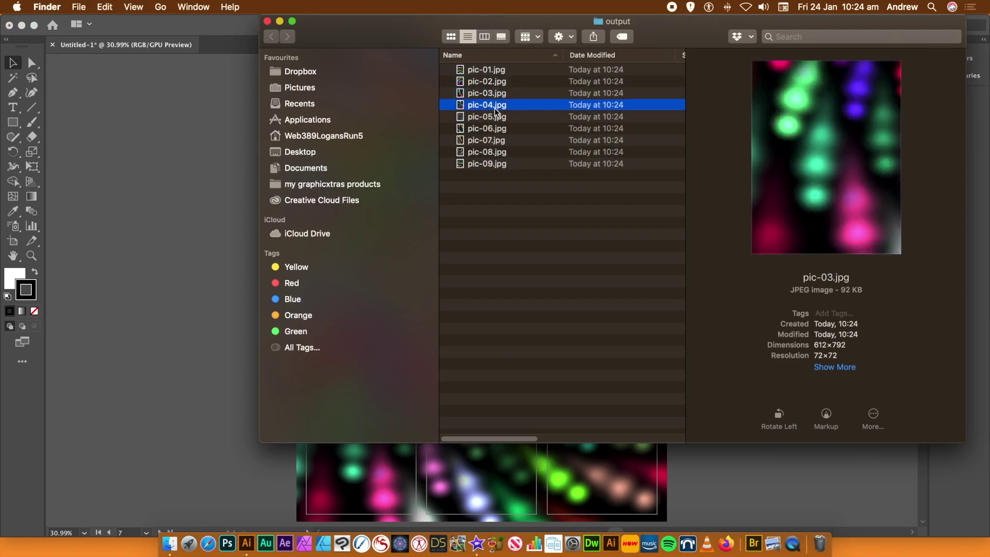
pyautogui.click(494, 119)
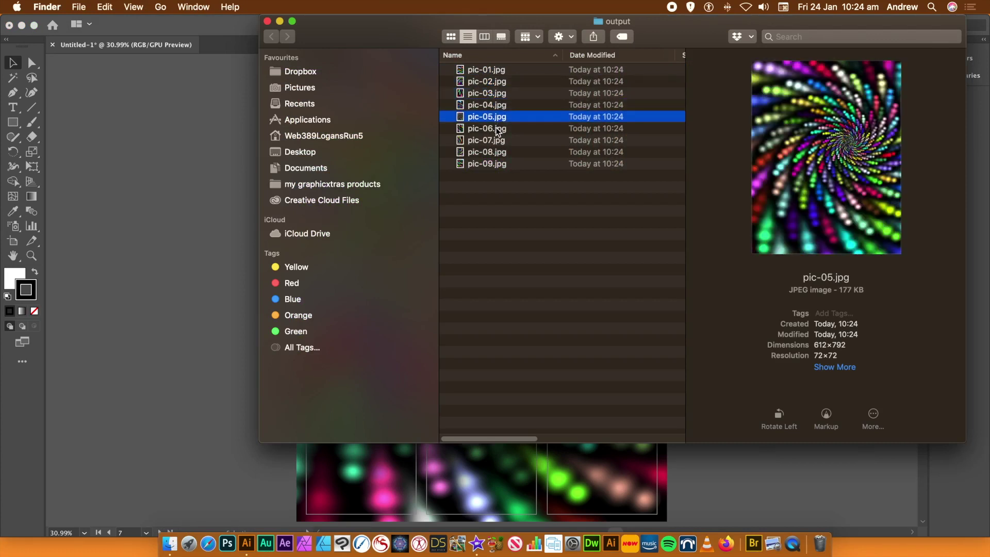
pyautogui.click(496, 130)
pyautogui.click(497, 140)
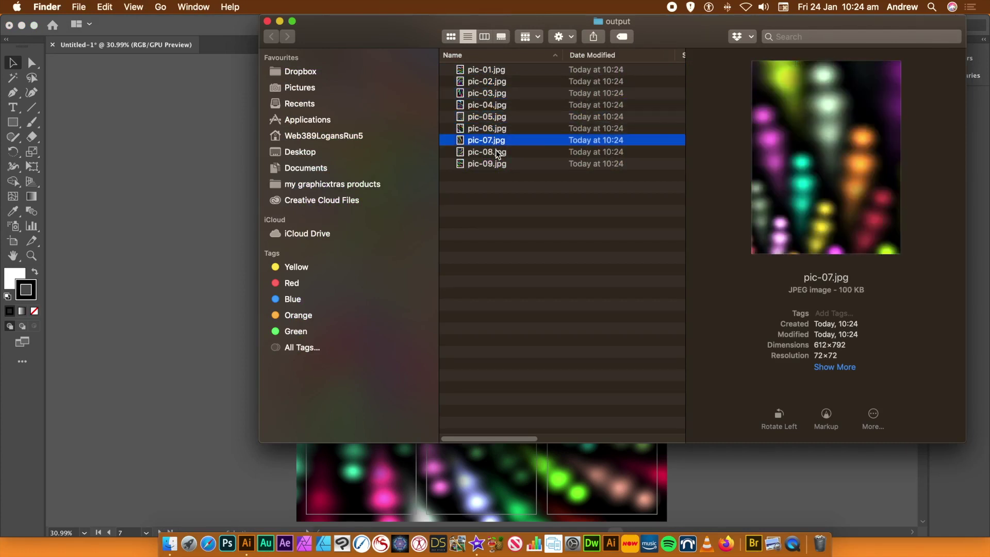
pyautogui.click(497, 154)
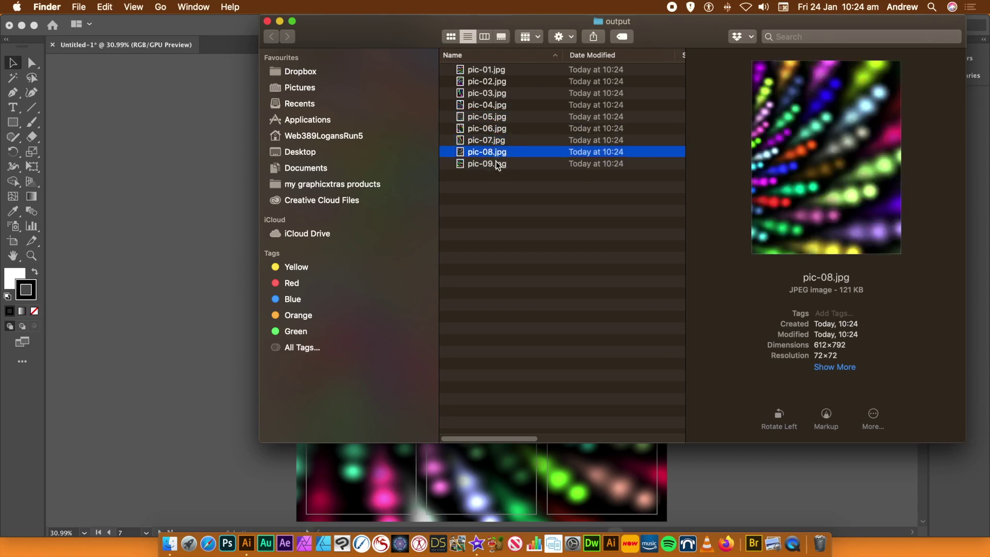
pyautogui.click(497, 164)
pyautogui.click(497, 153)
pyautogui.click(497, 140)
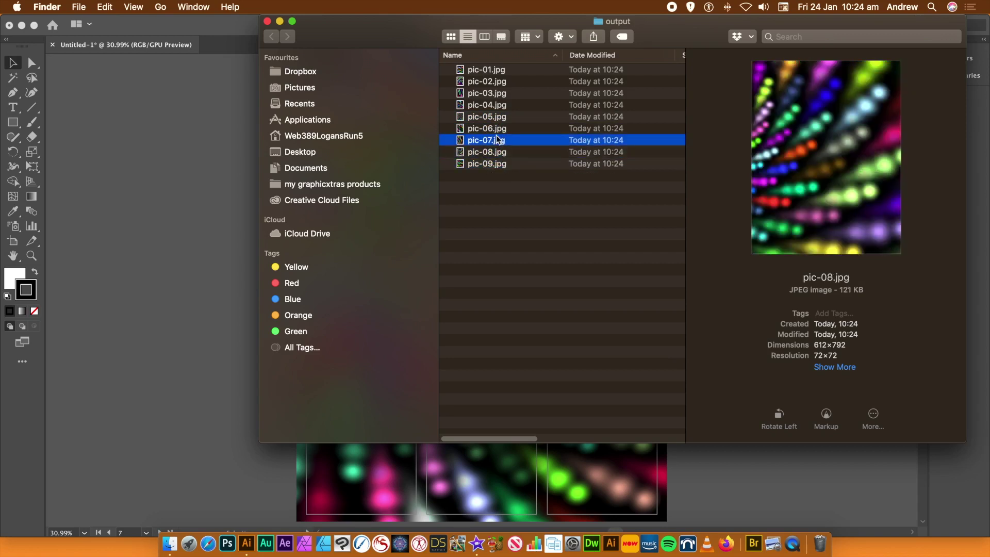
pyautogui.click(502, 125)
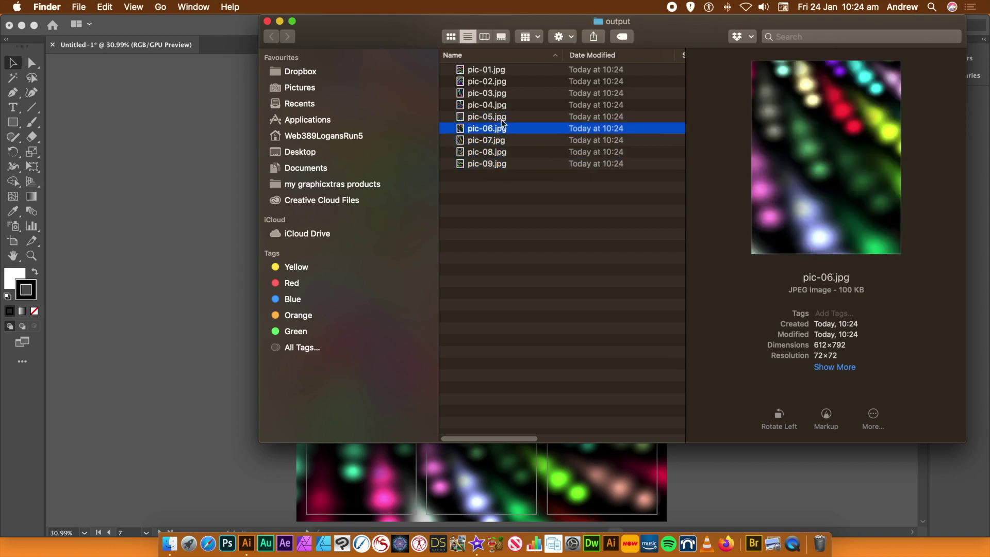
pyautogui.click(499, 264)
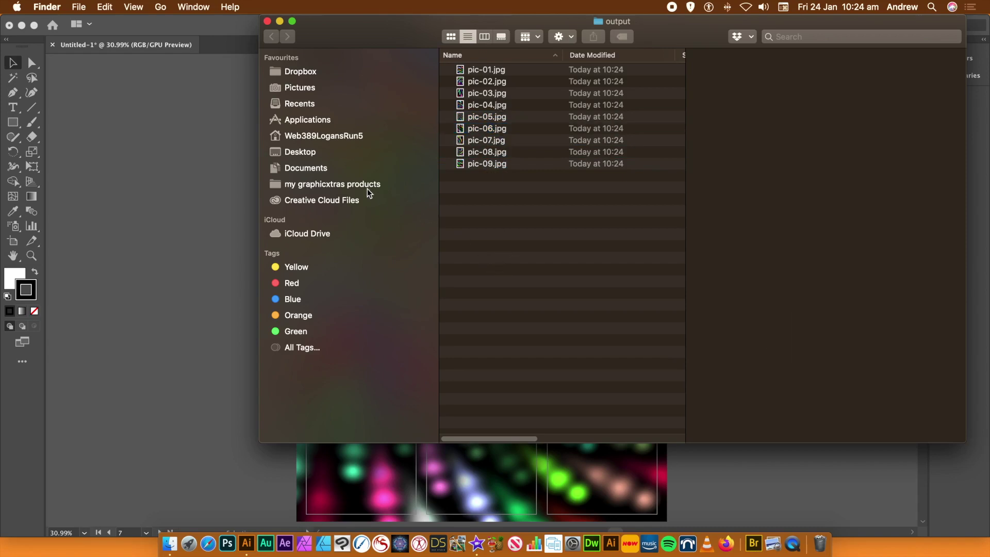
pyautogui.press('super+Tab')
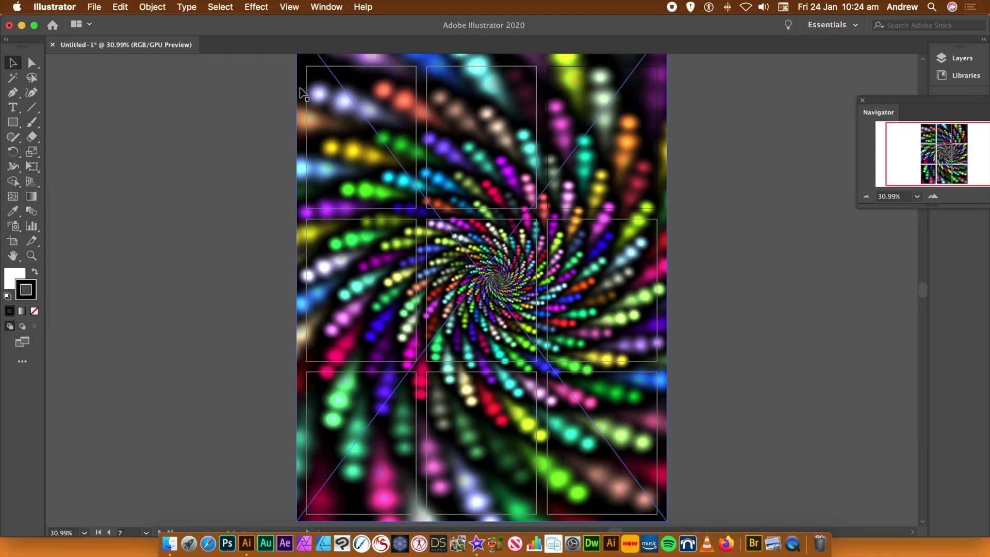
# Rearrange all nine artboards into 3 rows with 20 pt spacing, keeping Move Artwork on.
pyautogui.click(152, 7)
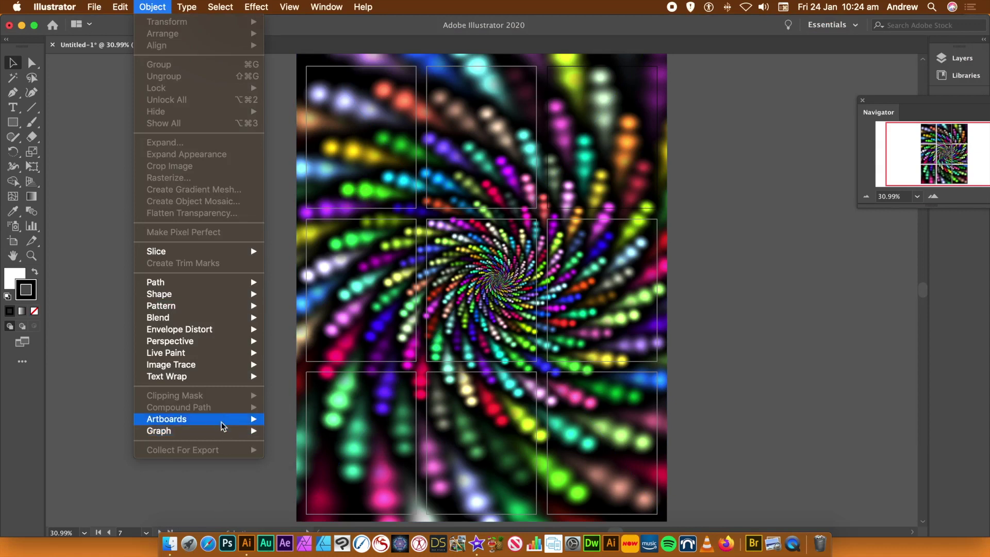
pyautogui.moveTo(223, 421)
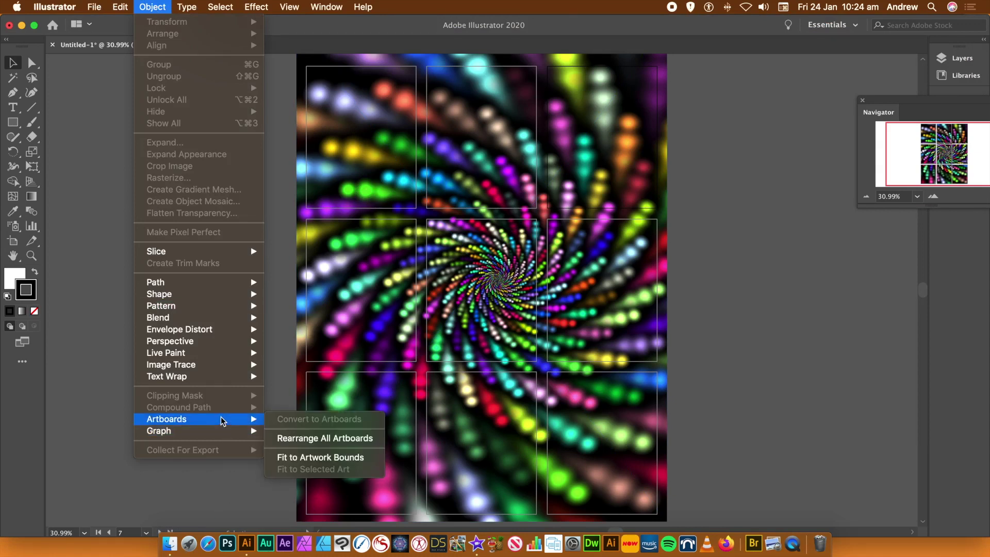
pyautogui.click(324, 439)
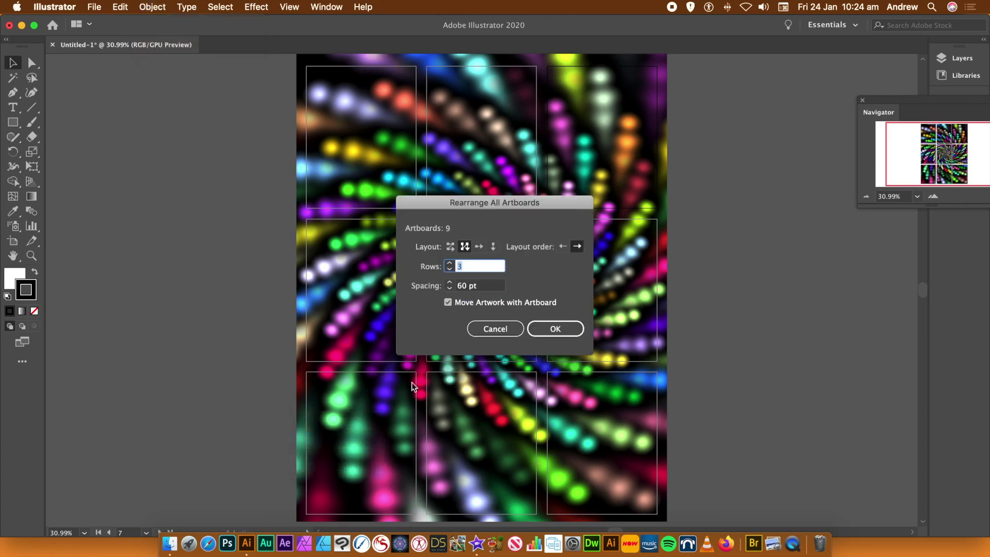
pyautogui.click(484, 286)
pyautogui.tripleClick(490, 285)
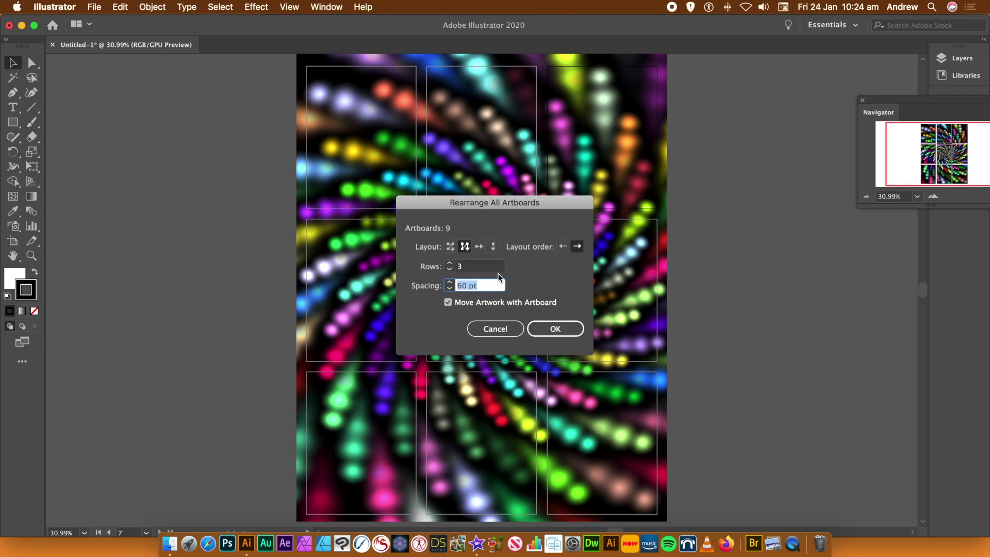
pyautogui.write('20')
pyautogui.press('Tab')
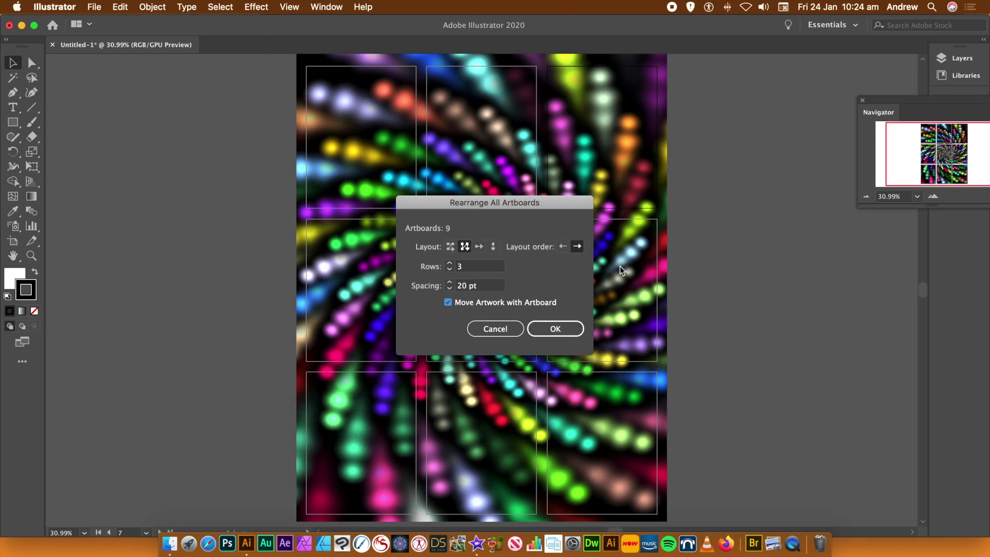
pyautogui.click(550, 334)
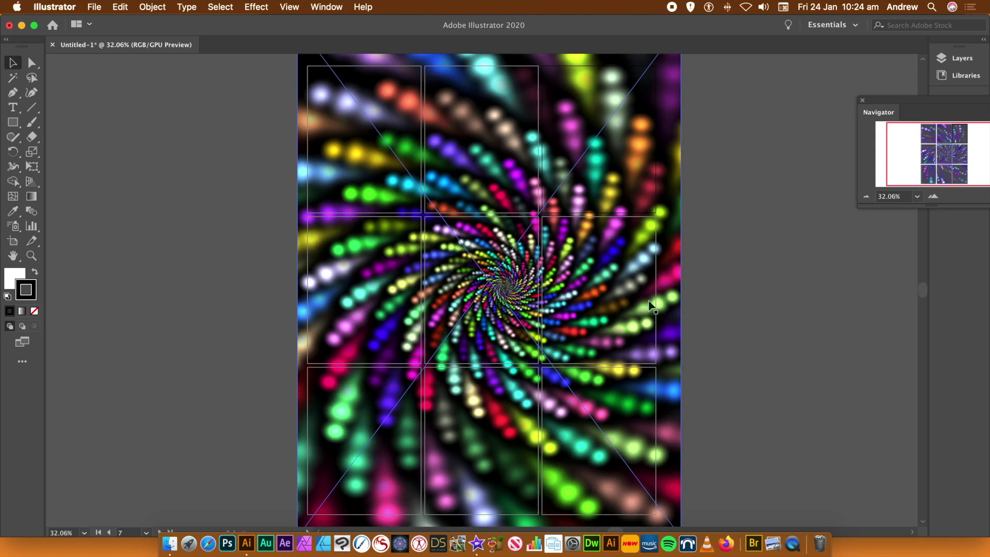
# Zoom out to the whole document and rotate the swirl image to an angle.
pyautogui.click(898, 261)
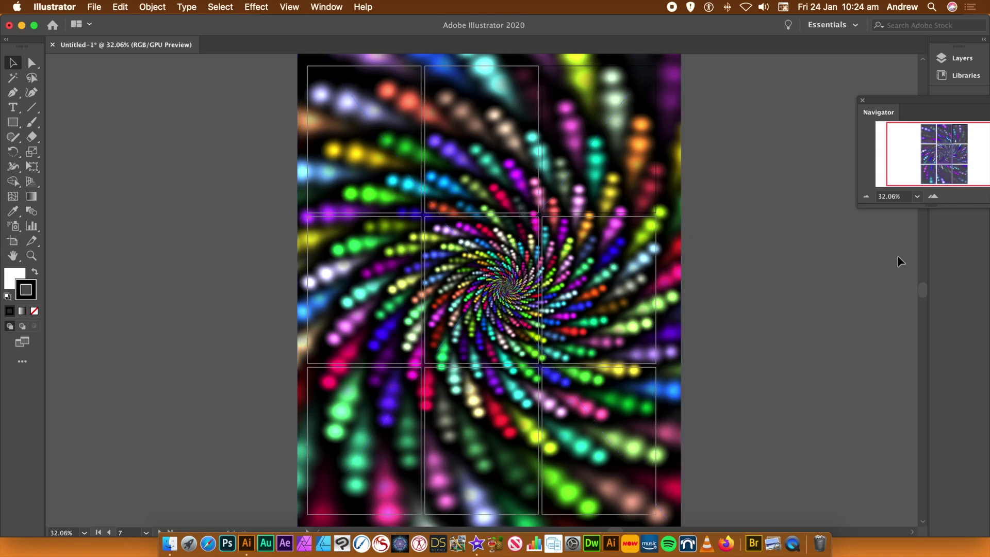
pyautogui.click(867, 197)
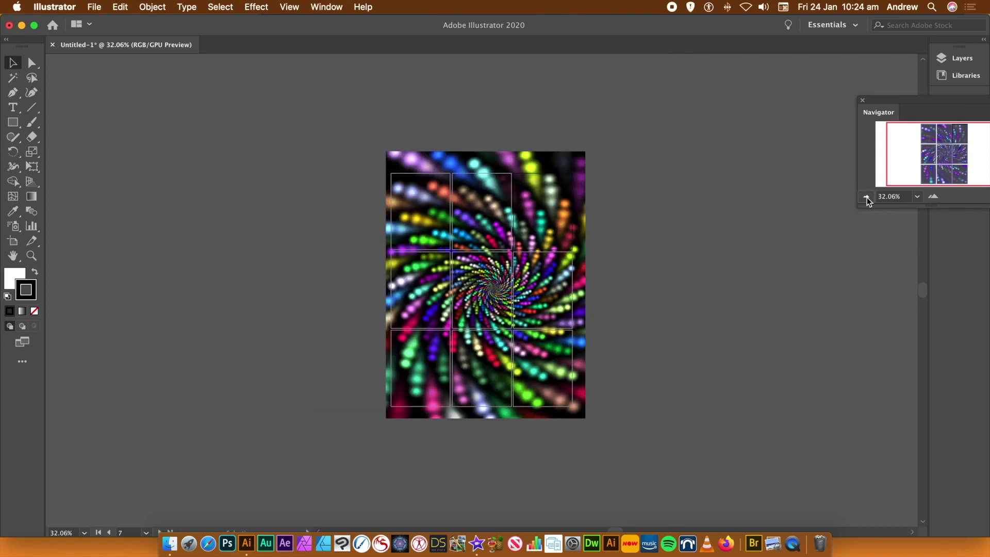
pyautogui.click(405, 160)
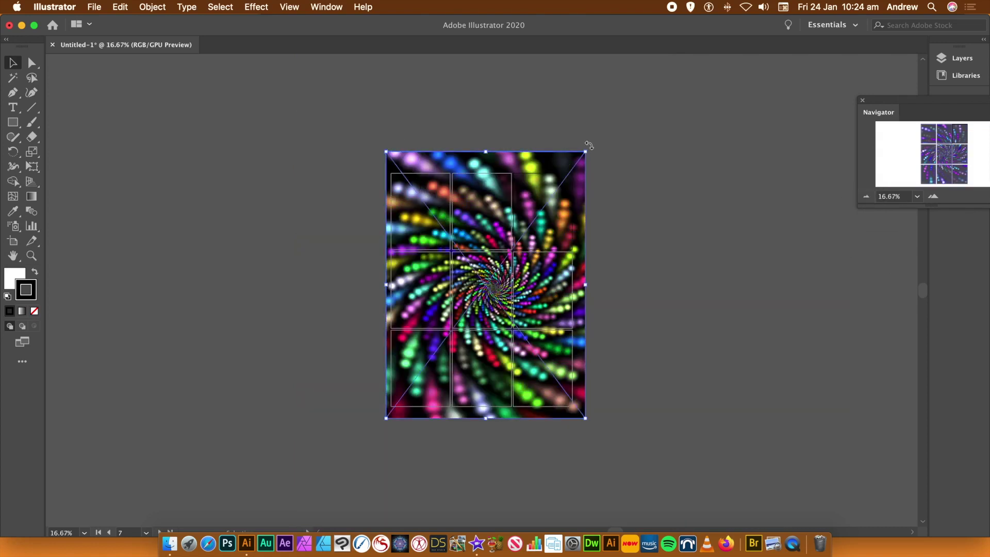
pyautogui.moveTo(589, 145); pyautogui.dragTo(642, 212)
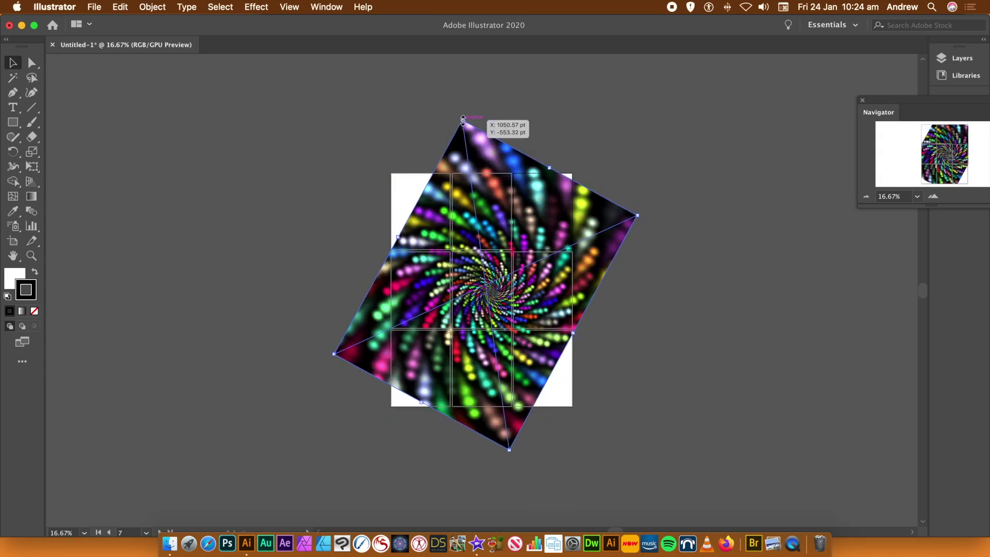
# Enlarge the rotated swirl from its corners and nudge it so it covers every artboard.
pyautogui.moveTo(462, 120); pyautogui.dragTo(398, 79)
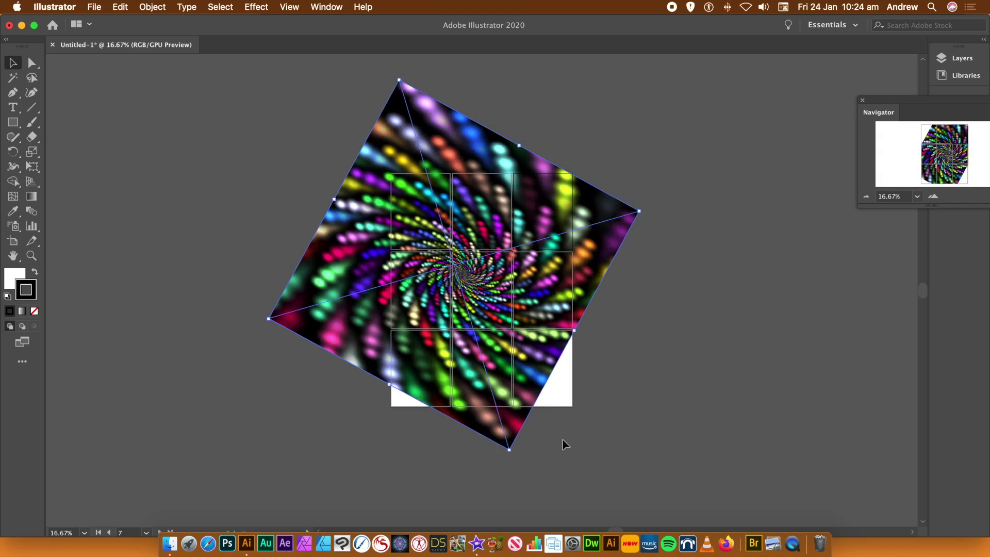
pyautogui.moveTo(506, 445); pyautogui.dragTo(556, 487)
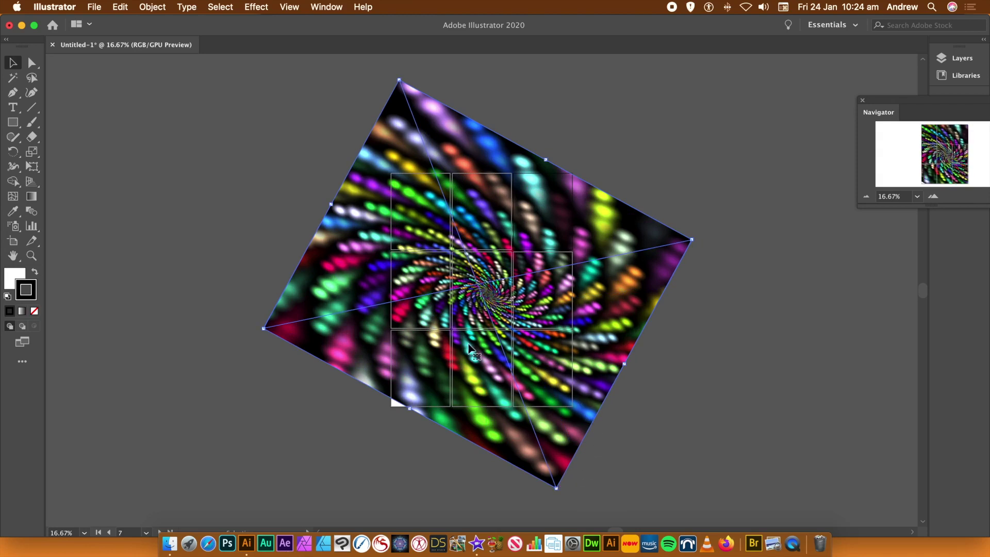
pyautogui.moveTo(364, 227); pyautogui.dragTo(352, 242)
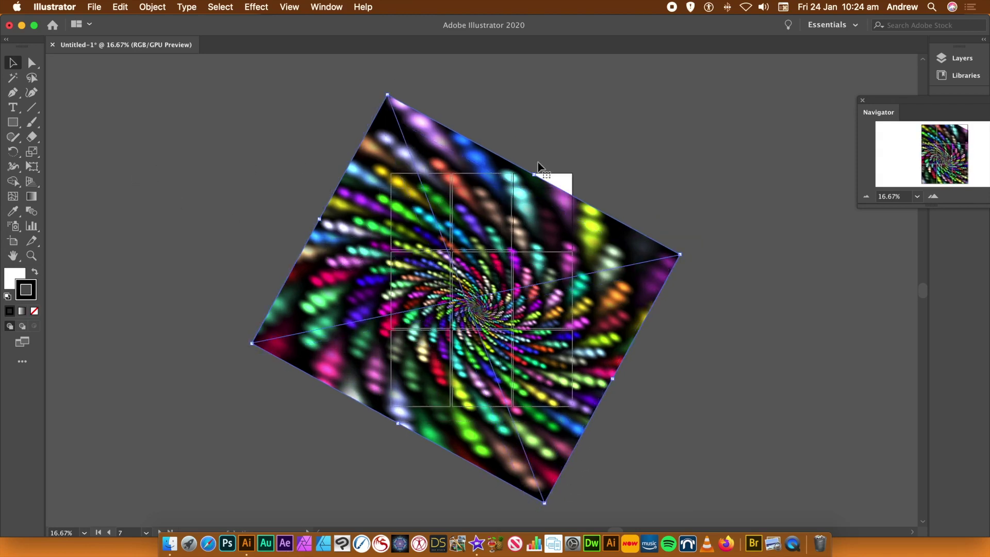
pyautogui.moveTo(535, 177); pyautogui.dragTo(542, 157)
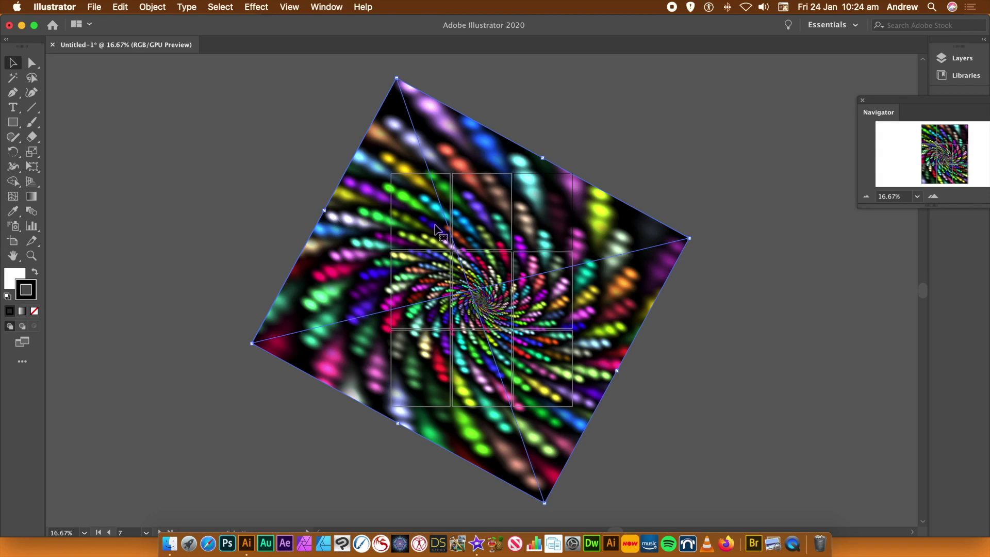
pyautogui.click(14, 242)
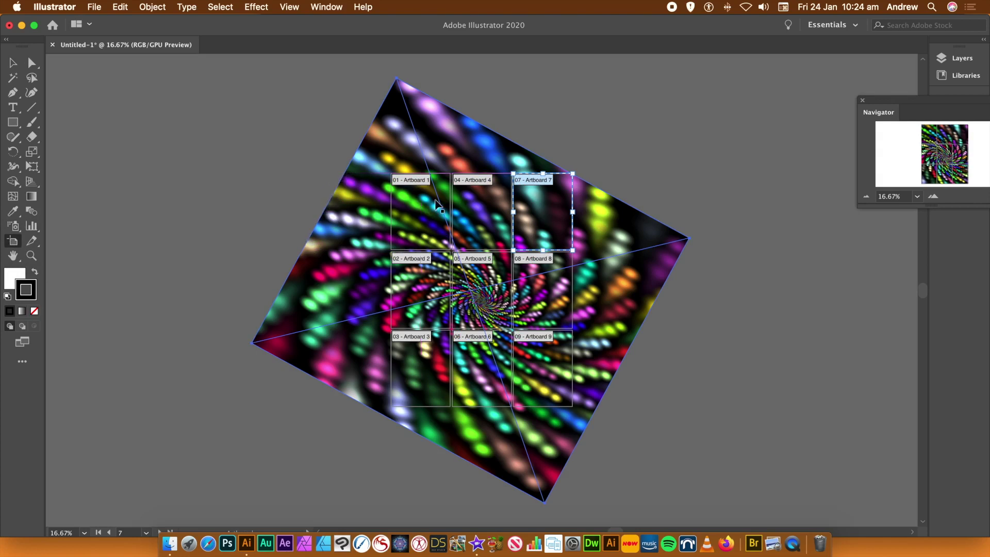
# Draw artboards 10 and 11 over the right side and reshape them onto the swirl.
pyautogui.moveTo(540, 136); pyautogui.dragTo(555, 311)
pyautogui.moveTo(698, 305); pyautogui.dragTo(459, 366)
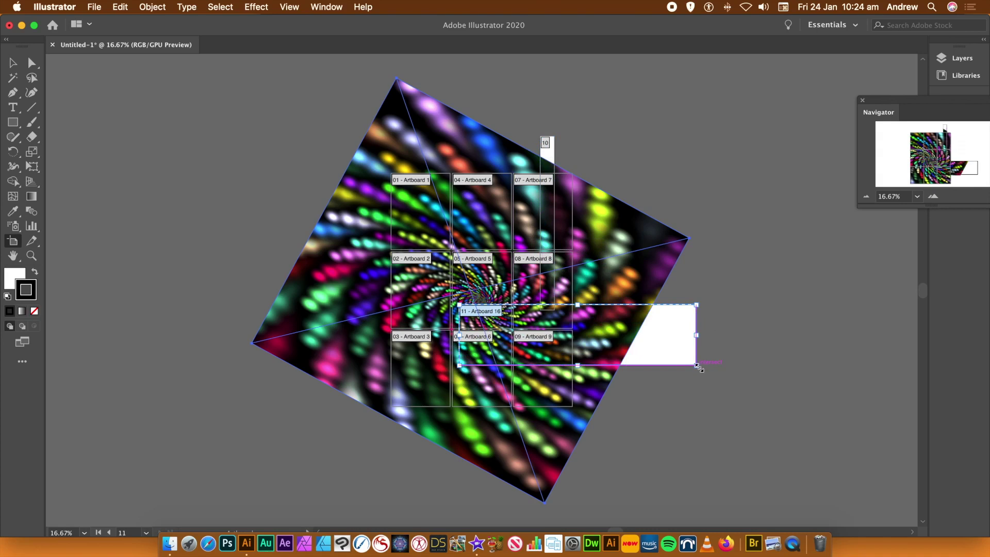
pyautogui.moveTo(699, 367); pyautogui.dragTo(590, 379)
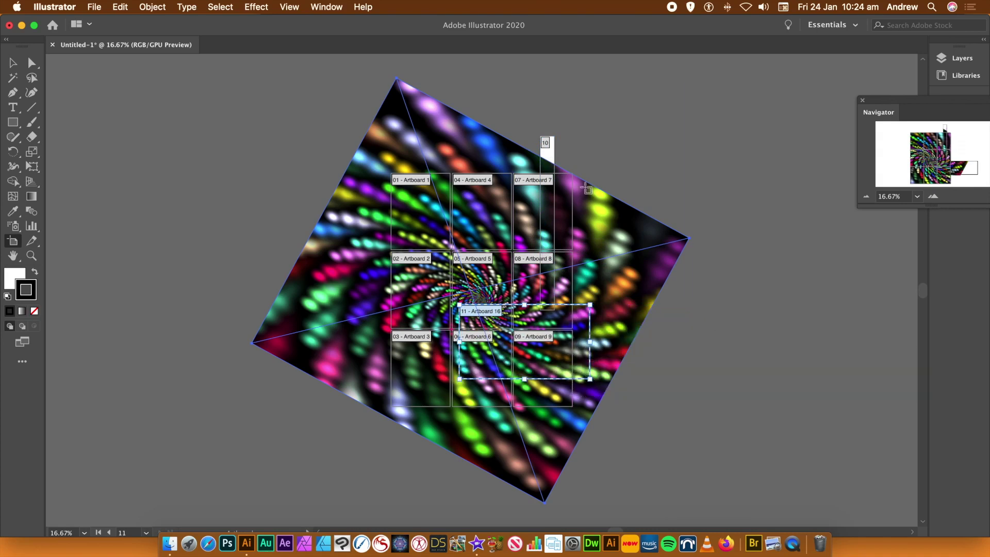
pyautogui.click(548, 147)
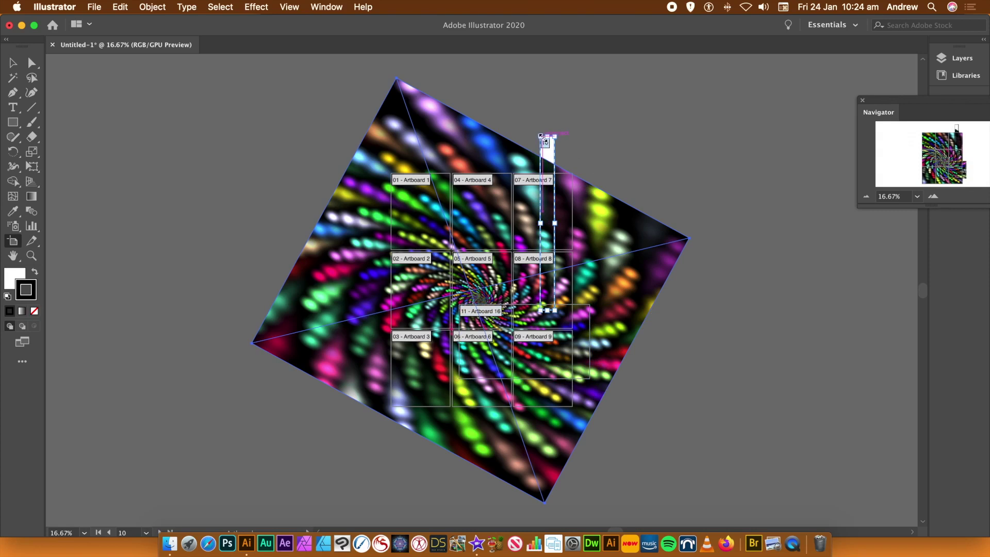
pyautogui.moveTo(541, 136); pyautogui.dragTo(533, 194)
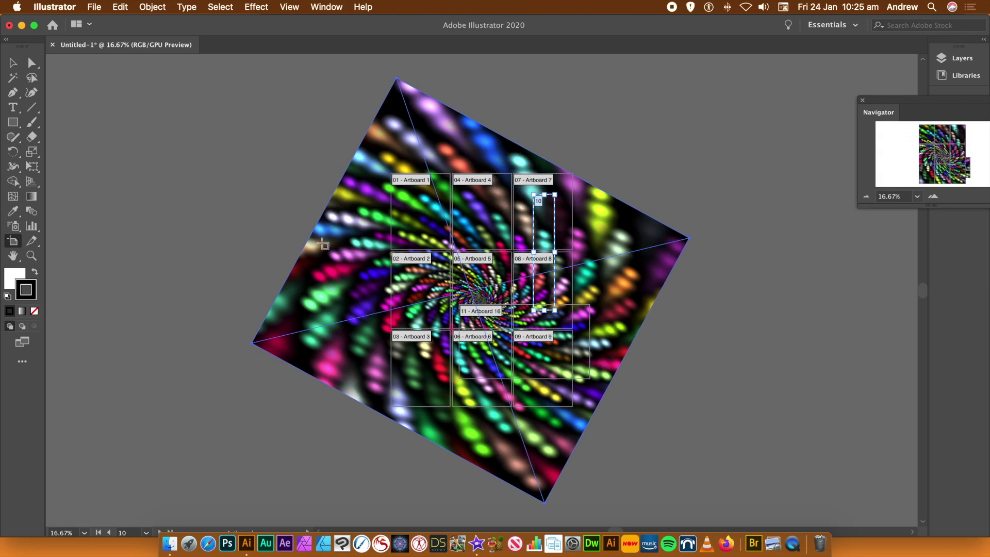
# Add artboards 12 to 14: a wide left-middle one, a tall narrow one, and a small one over Artboard 1.
pyautogui.moveTo(322, 243); pyautogui.dragTo(501, 345)
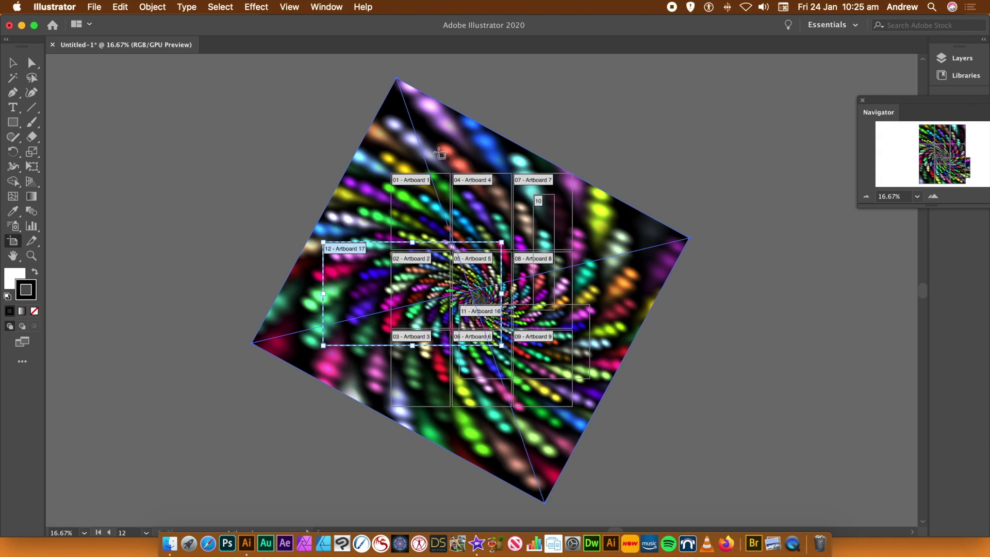
pyautogui.moveTo(441, 139); pyautogui.dragTo(471, 248)
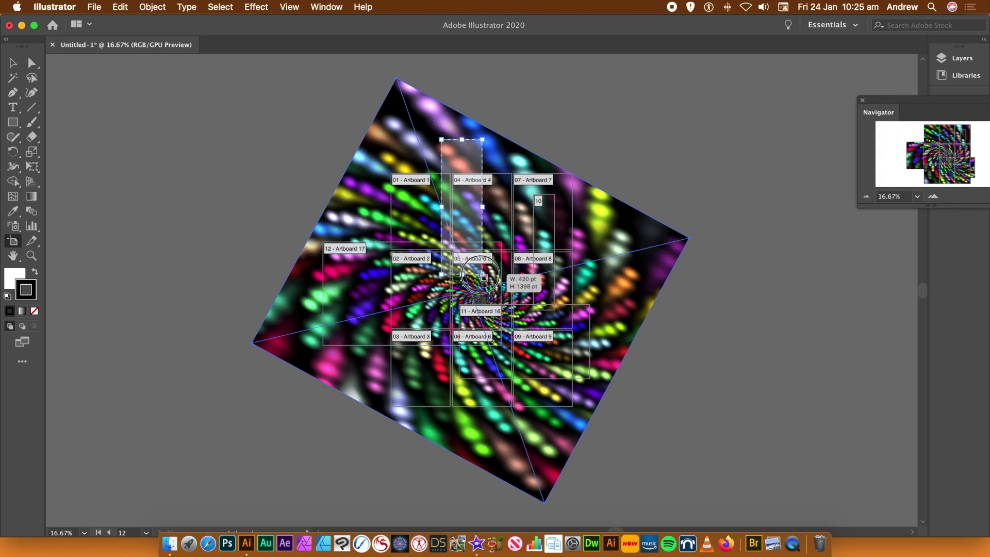
pyautogui.moveTo(483, 277); pyautogui.dragTo(483, 277)
pyautogui.moveTo(387, 153); pyautogui.dragTo(428, 222)
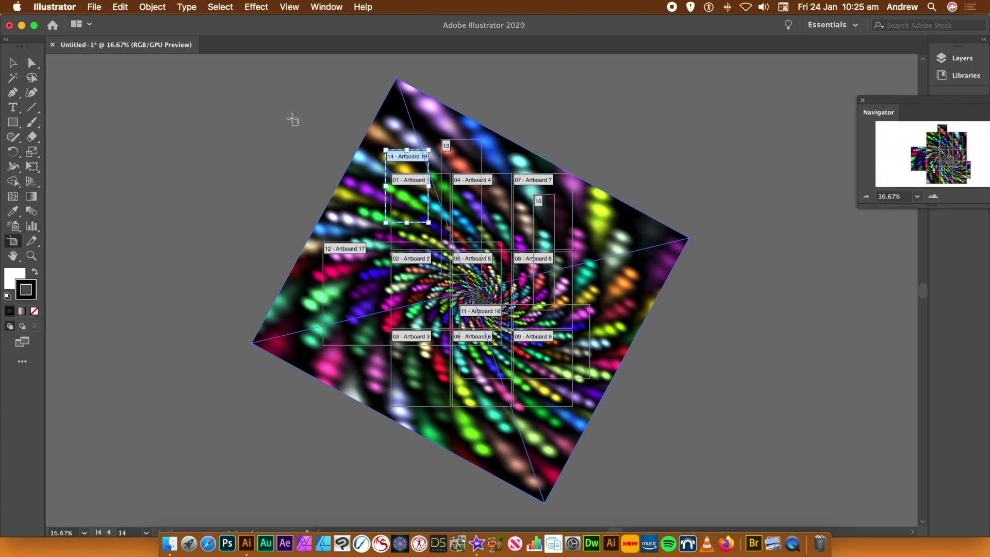
pyautogui.click(93, 7)
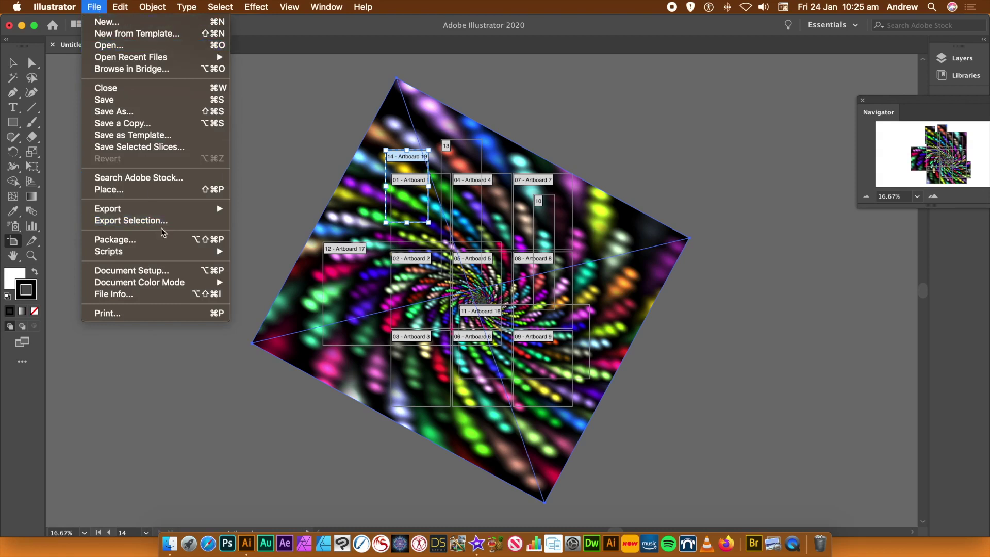
# Export all 14 artboards as JPEGs named rotate, accepting the default JPEG options.
pyautogui.moveTo(178, 212)
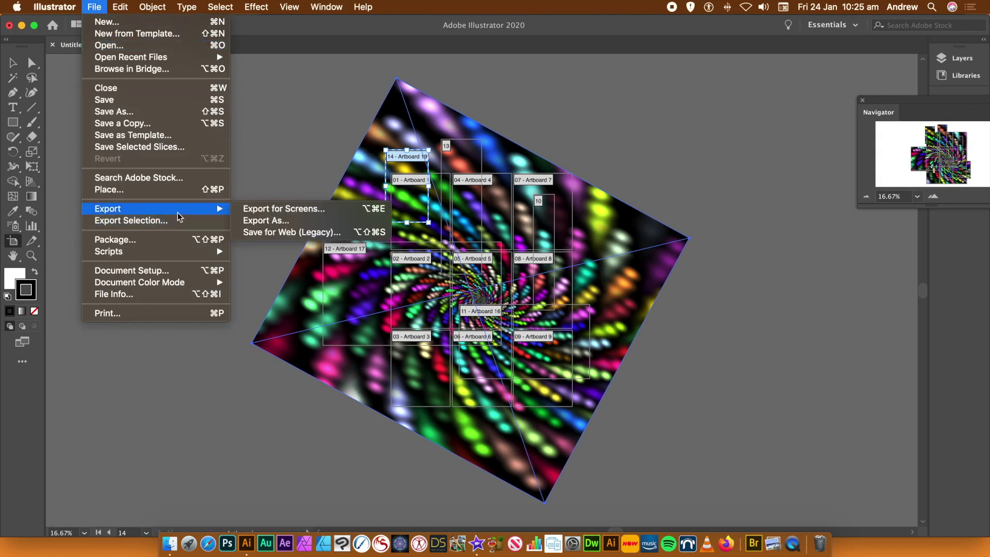
pyautogui.click(281, 223)
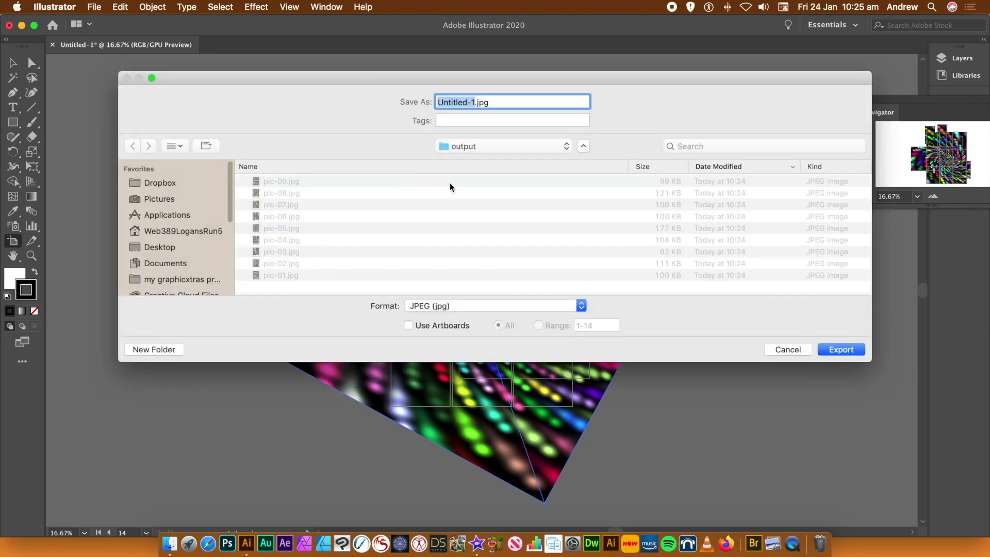
pyautogui.write('rotate')
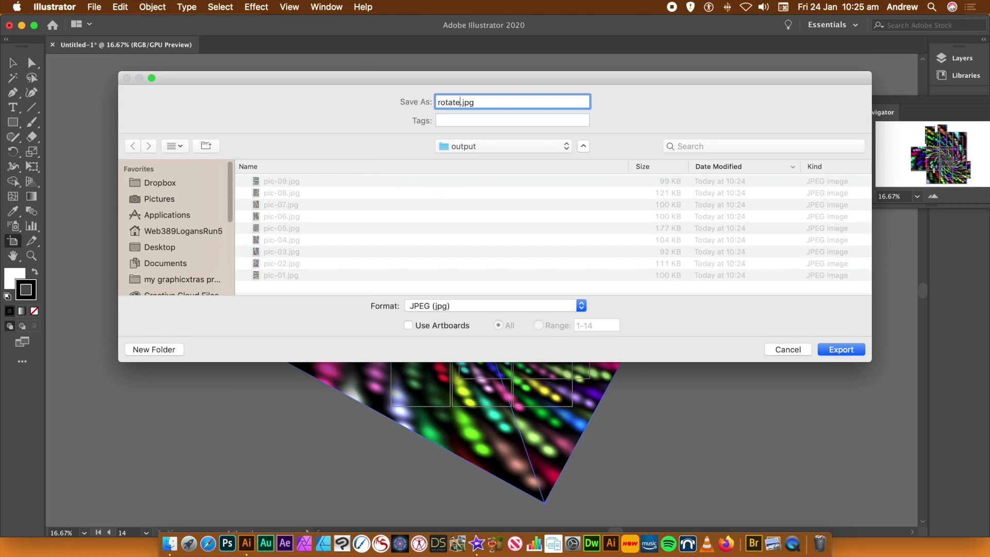
pyautogui.click(409, 325)
pyautogui.click(837, 351)
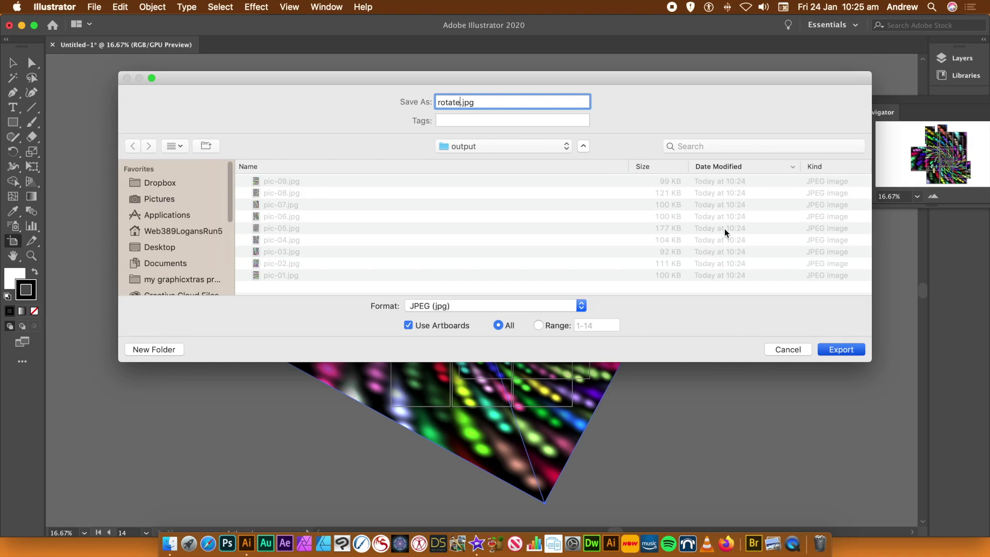
pyautogui.press('Return')
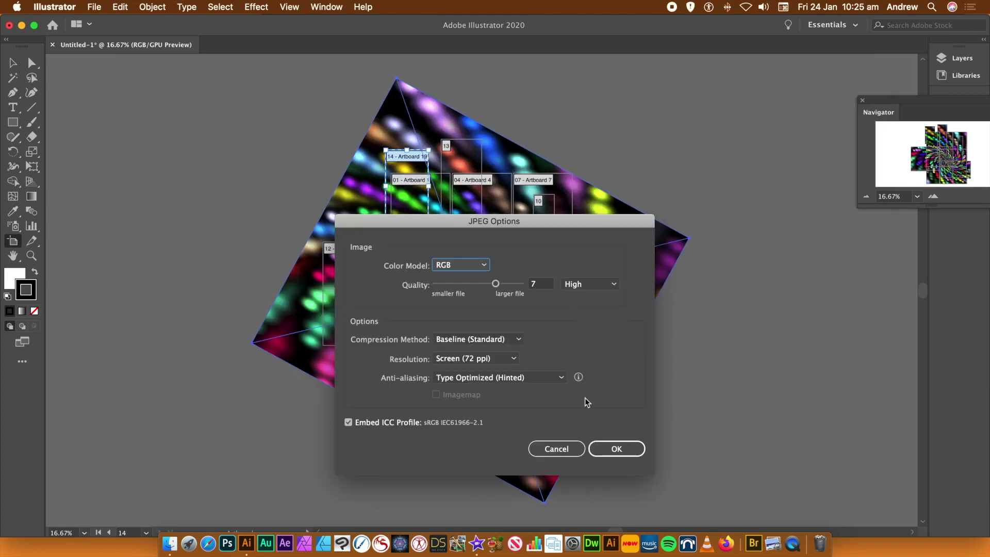
pyautogui.click(613, 450)
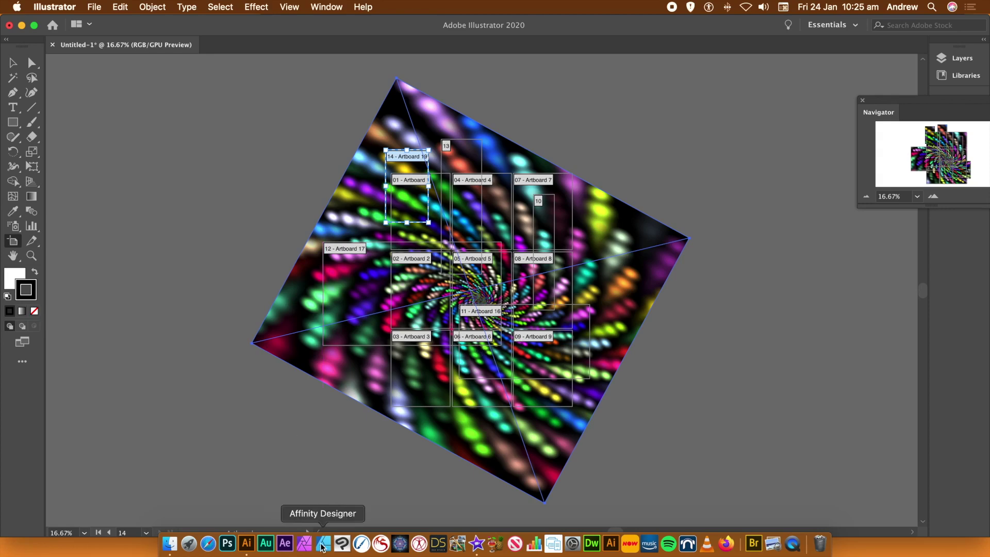
# In Finder, preview the slices rotate-12 to rotate-14 and back up to rotate-08, then return to Illustrator.
pyautogui.click(173, 549)
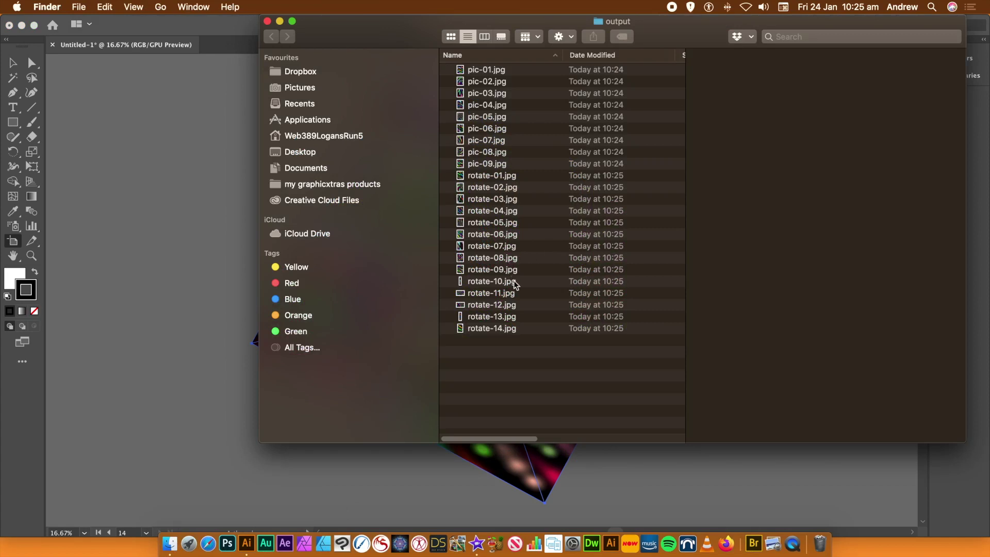
pyautogui.click(501, 307)
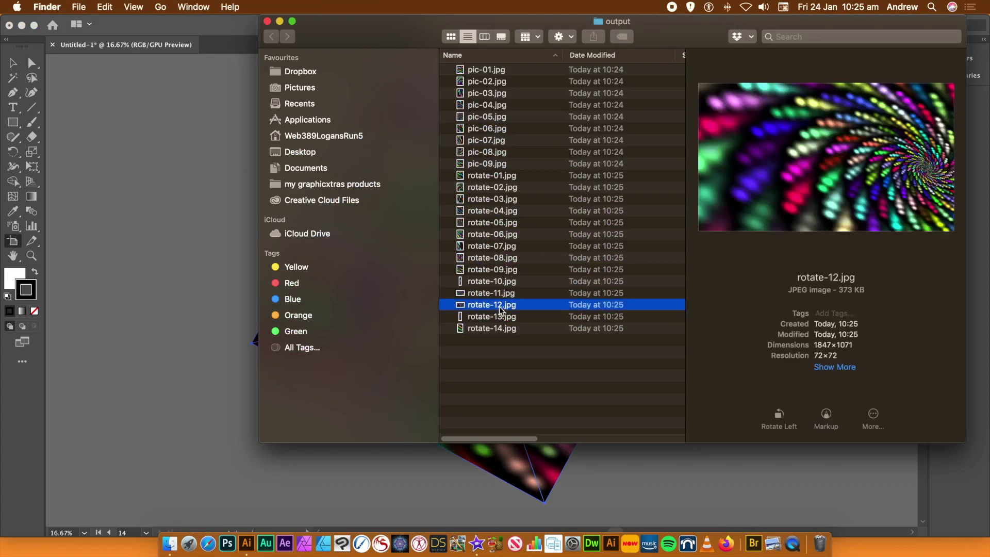
pyautogui.click(497, 319)
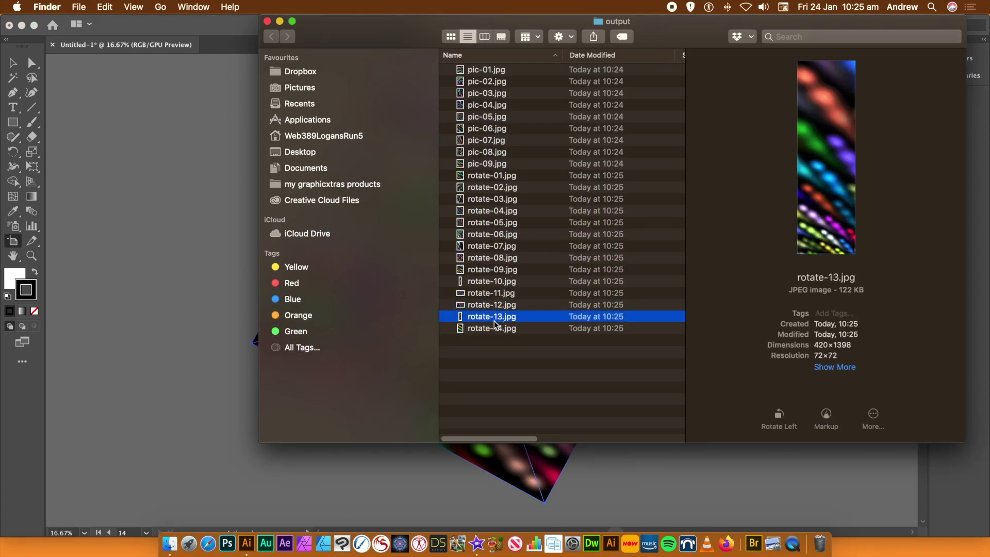
pyautogui.click(481, 334)
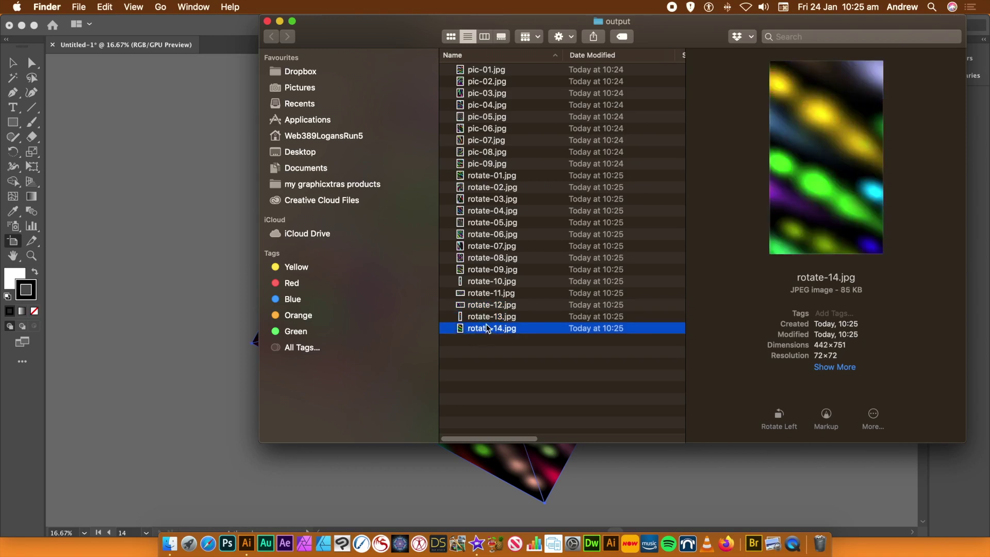
pyautogui.click(490, 318)
pyautogui.click(491, 307)
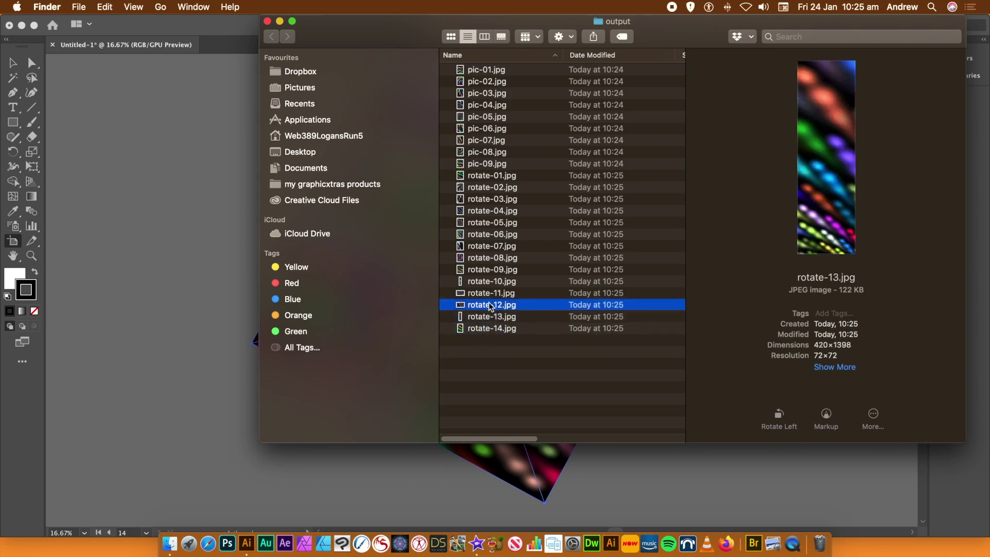
pyautogui.click(492, 294)
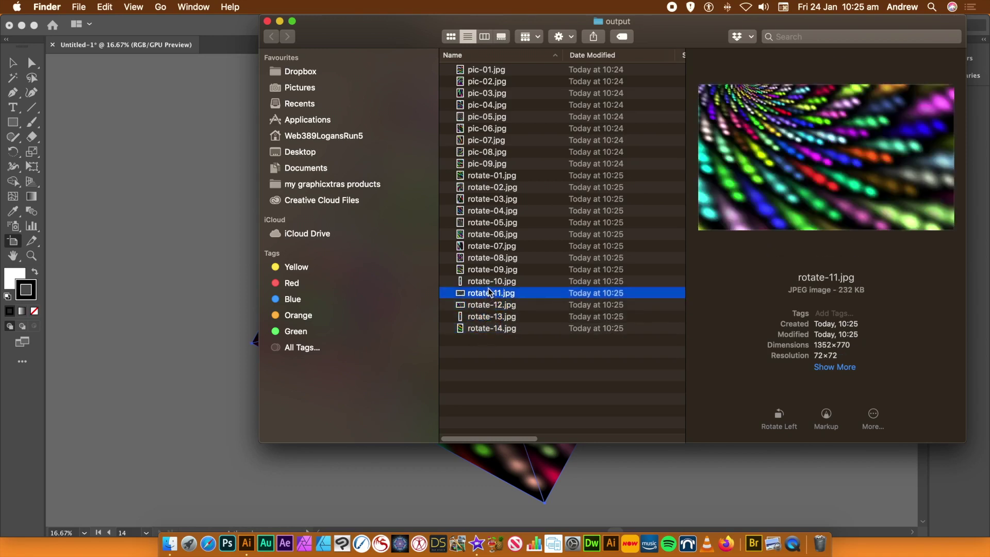
pyautogui.click(491, 282)
pyautogui.click(499, 270)
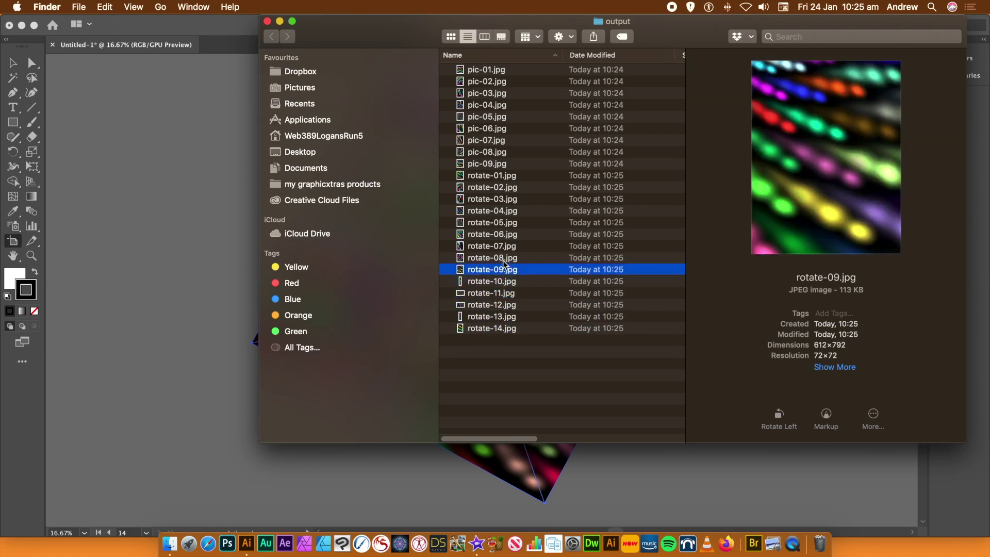
pyautogui.click(503, 259)
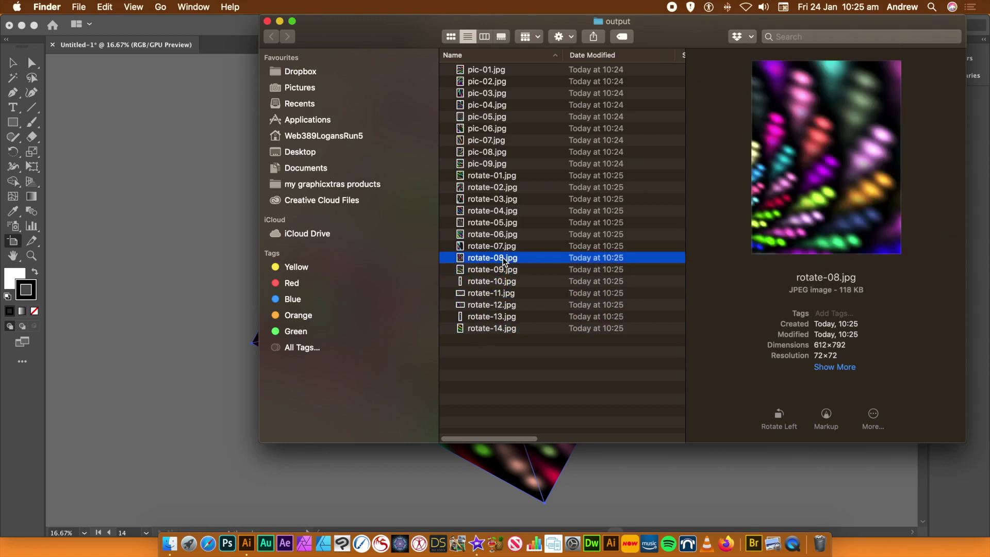
pyautogui.click(246, 543)
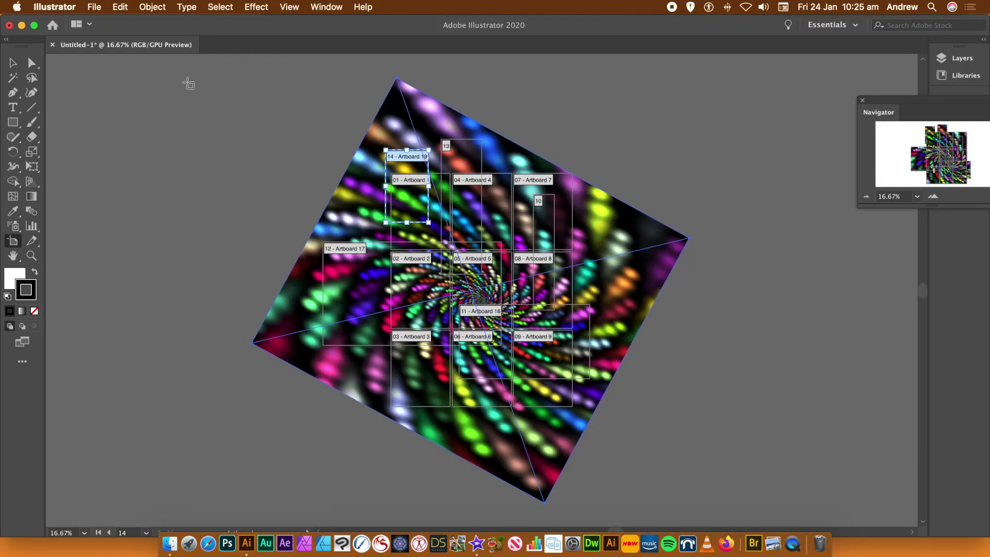
# Save the document as pic1 in Adobe PDF format using the Illustrator Default PDF settings.
pyautogui.click(95, 7)
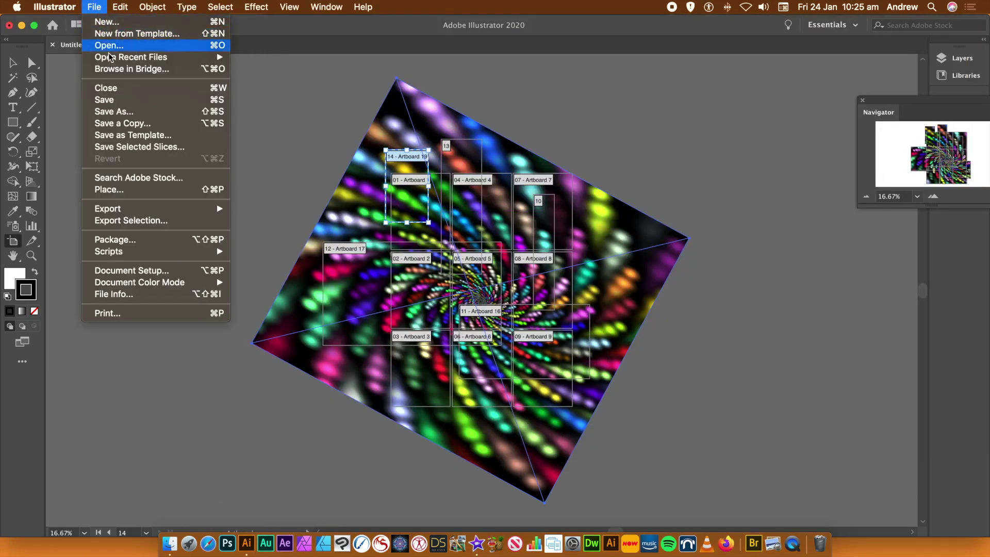
pyautogui.click(112, 118)
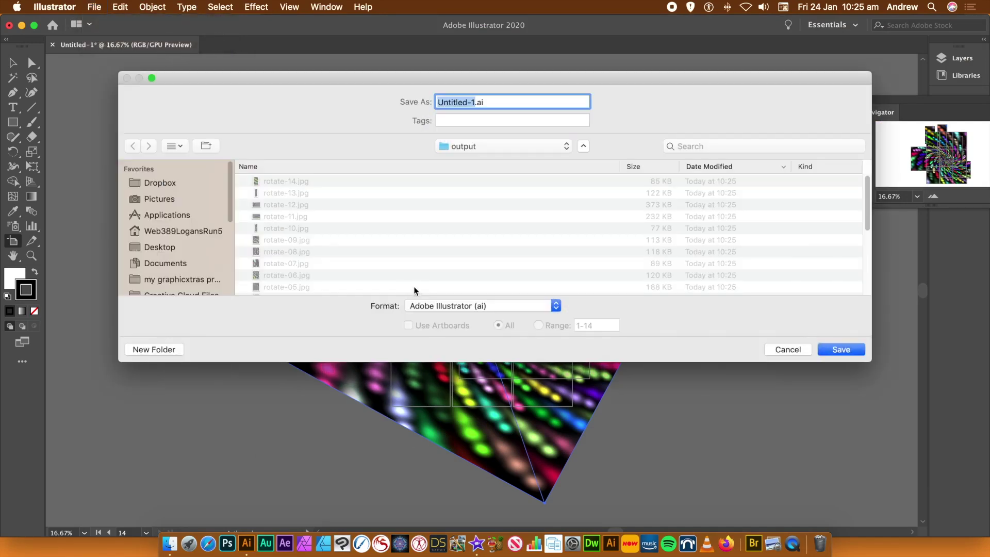
pyautogui.click(447, 306)
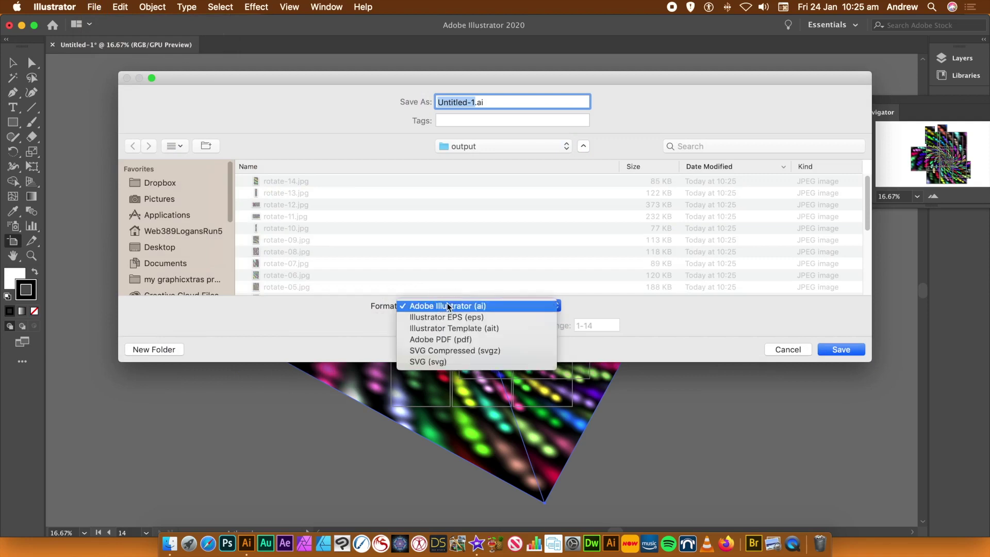
pyautogui.click(449, 340)
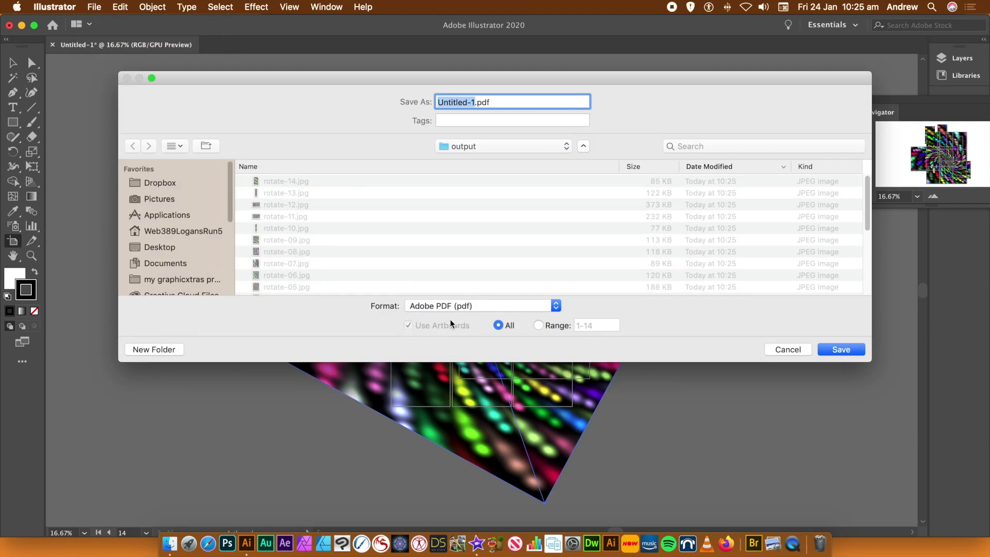
pyautogui.write('pic1')
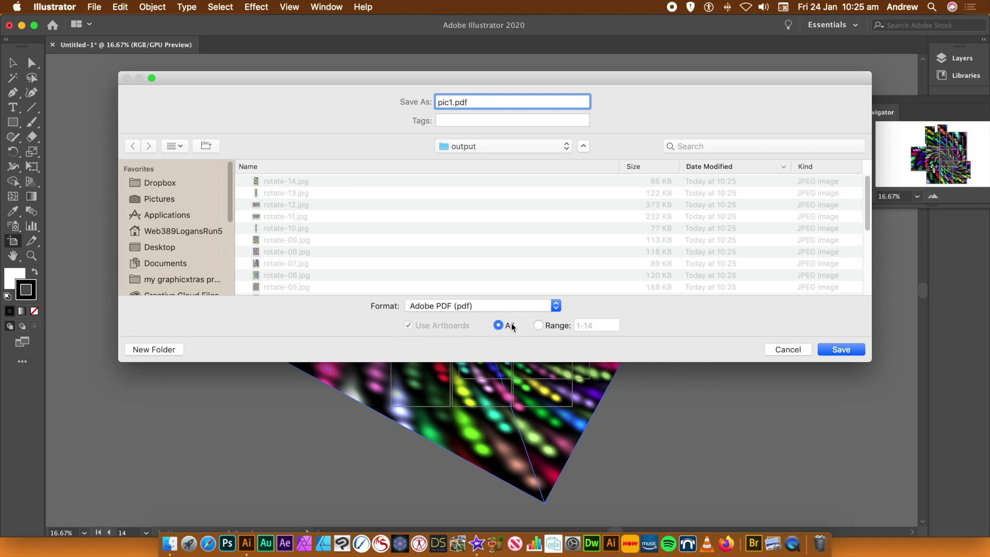
pyautogui.click(848, 349)
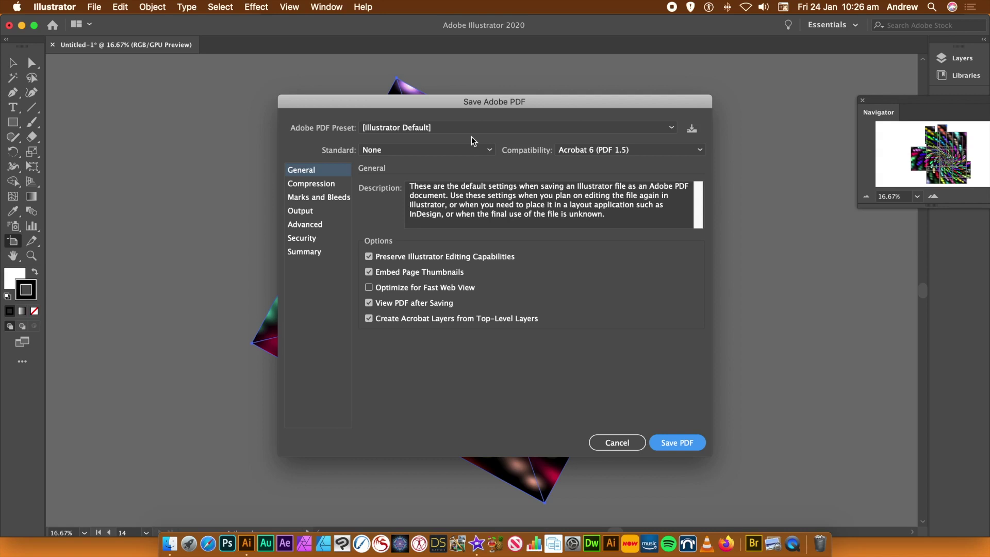
pyautogui.press('Return')
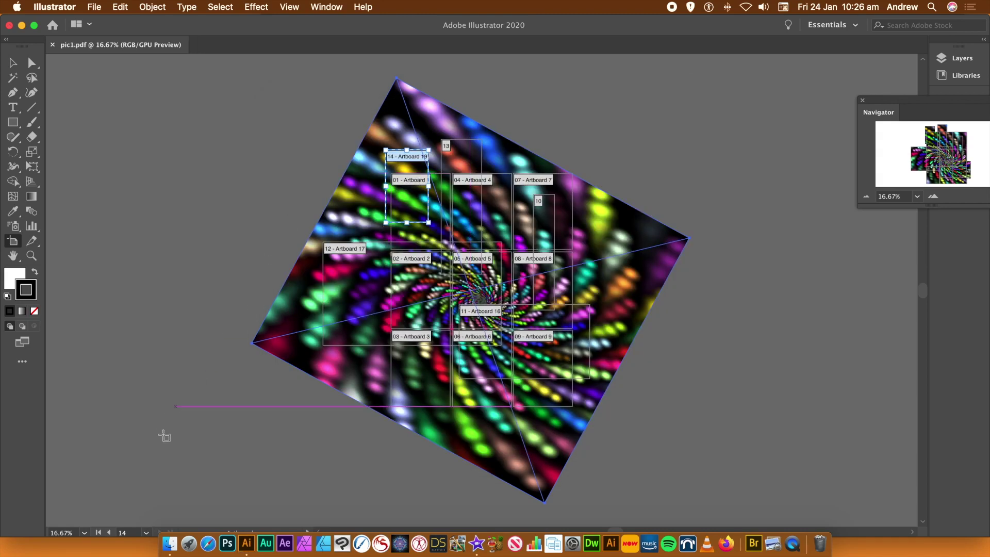
# Open pic1.pdf from the output folder with Preview via Open With.
pyautogui.click(163, 547)
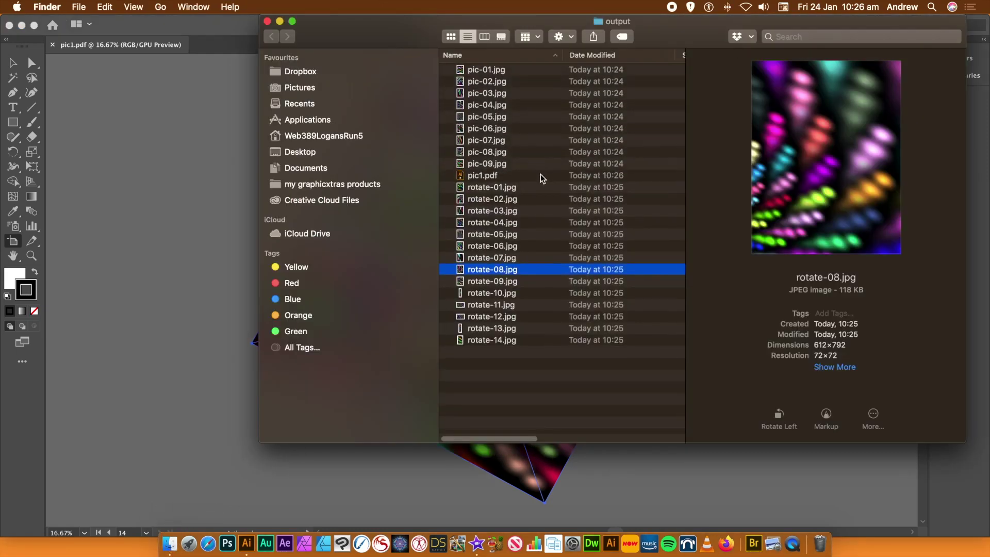
pyautogui.click(491, 177)
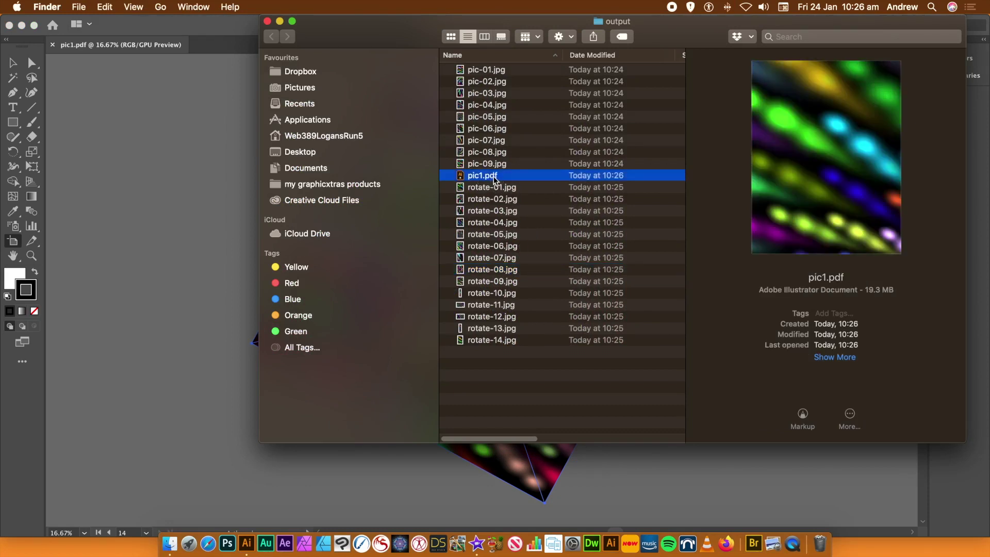
pyautogui.rightClick(493, 178)
pyautogui.moveTo(593, 194)
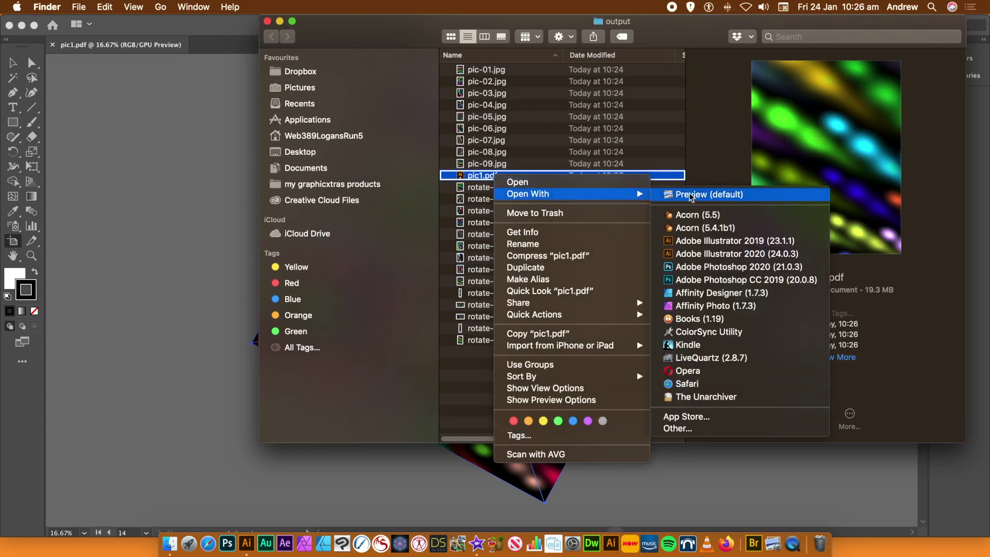
pyautogui.click(696, 194)
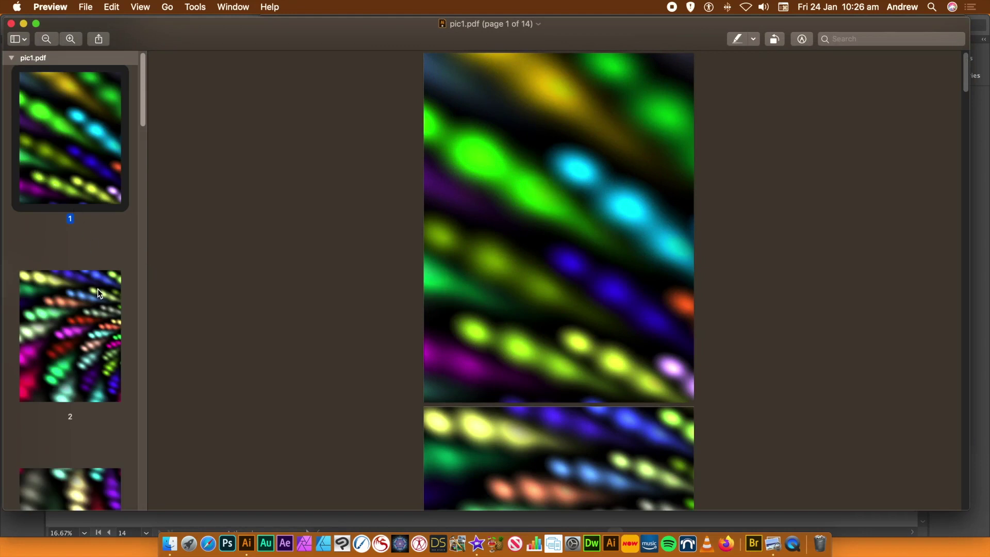
# Narrow the thumbnail sidebar and view PDF pages 7, 6, 8, 9 and 11.
pyautogui.scroll(-3, 157, 209)
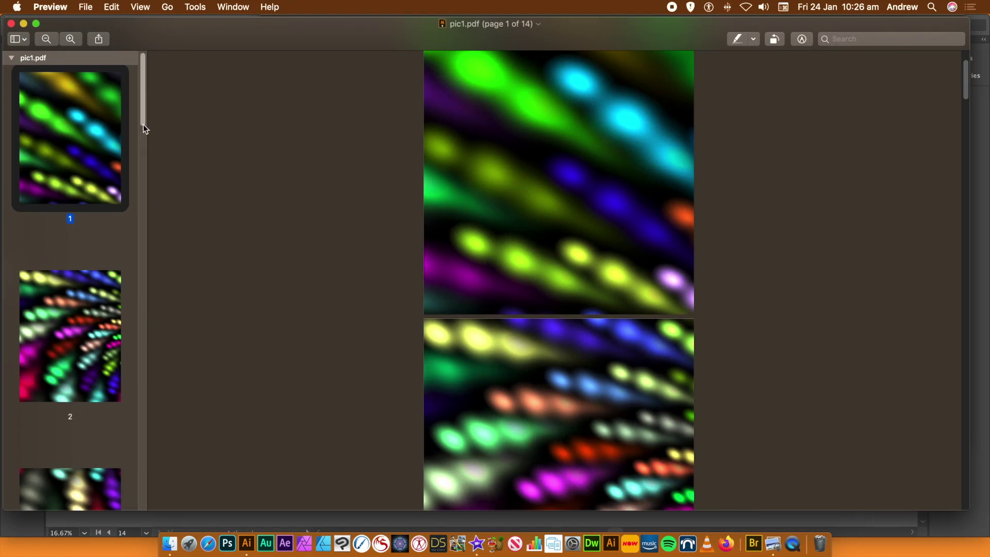
pyautogui.moveTo(147, 123); pyautogui.dragTo(143, 287)
pyautogui.click(92, 263)
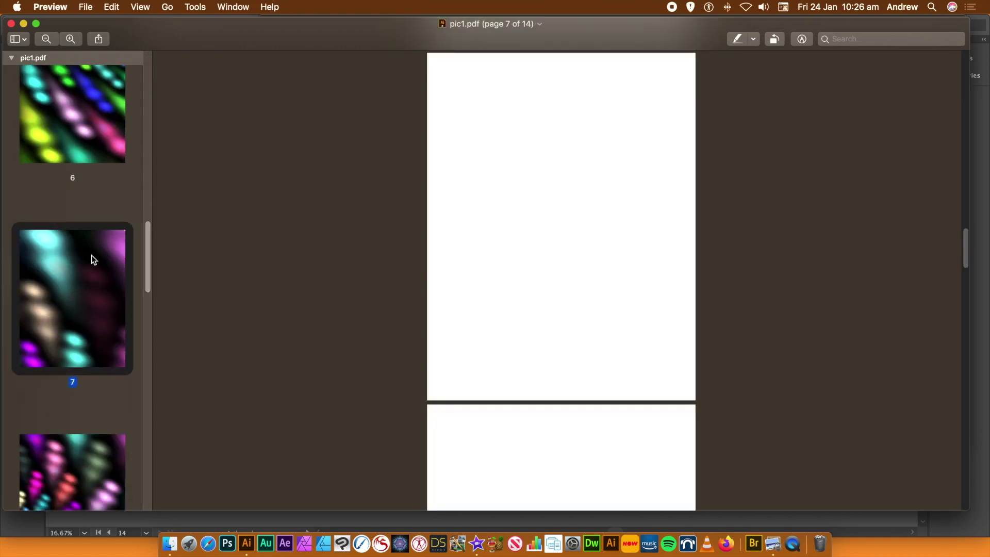
pyautogui.click(100, 152)
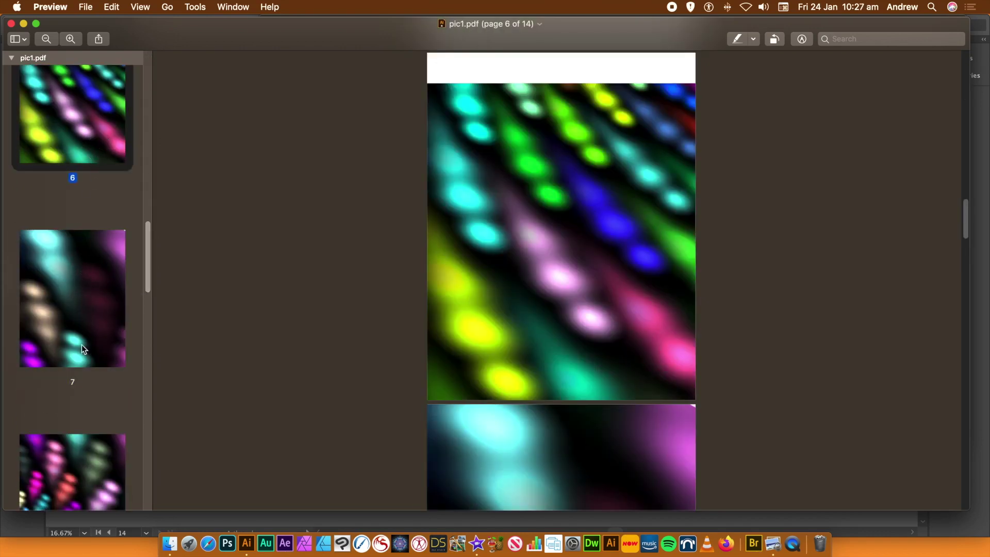
pyautogui.click(86, 467)
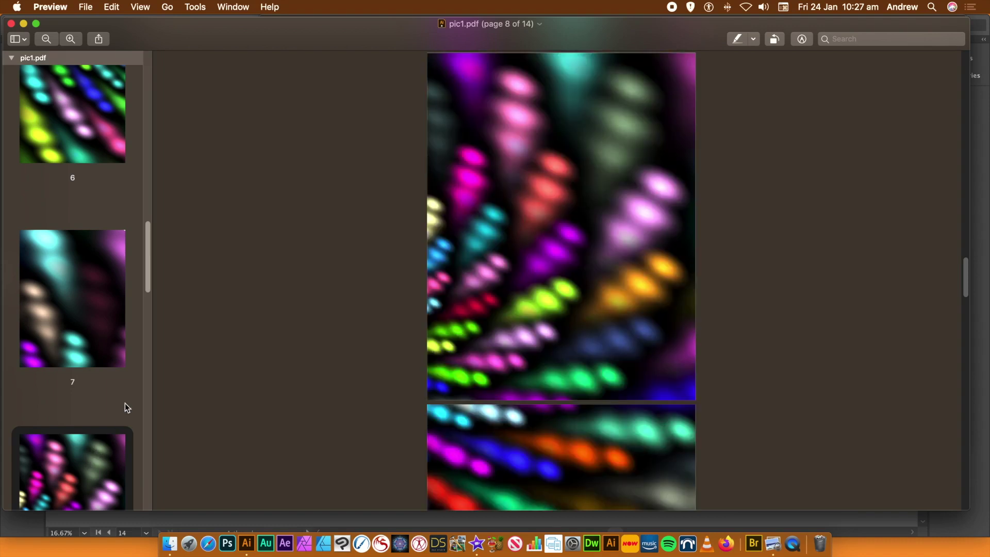
pyautogui.moveTo(150, 268); pyautogui.dragTo(148, 334)
pyautogui.click(75, 350)
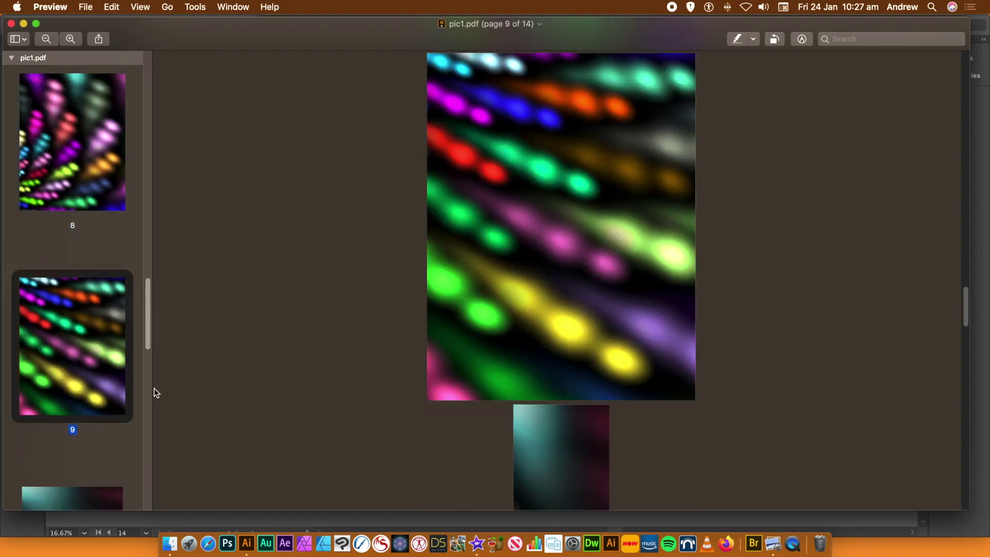
pyautogui.moveTo(147, 335); pyautogui.dragTo(148, 396)
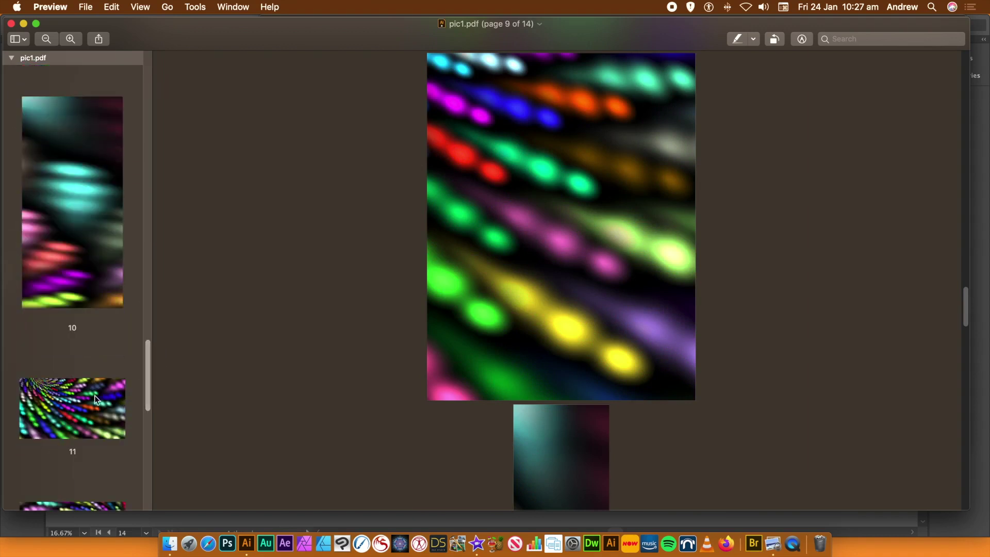
pyautogui.click(79, 397)
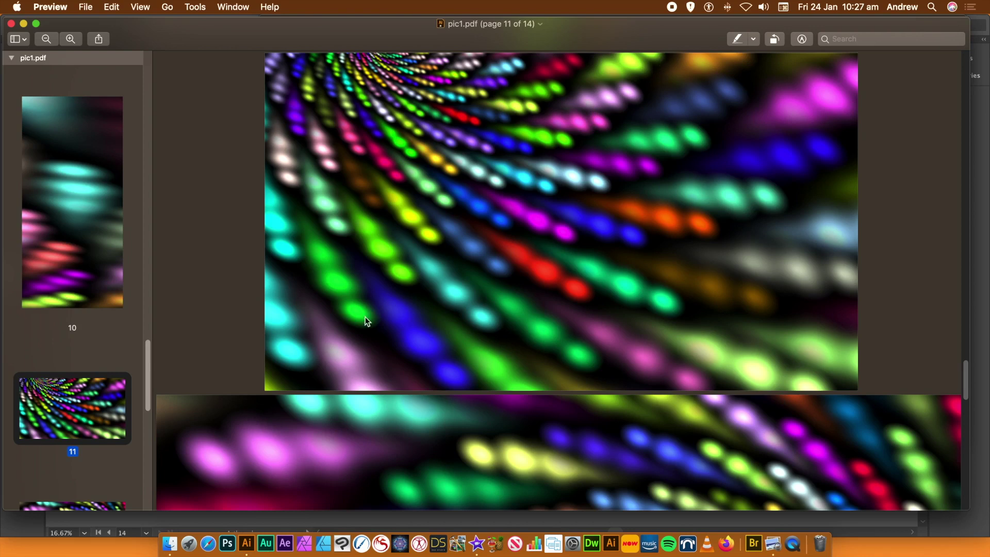
# Switch from the output folder showing pic1.pdf back to Adobe Illustrator 2020.
pyautogui.press('super+Tab')
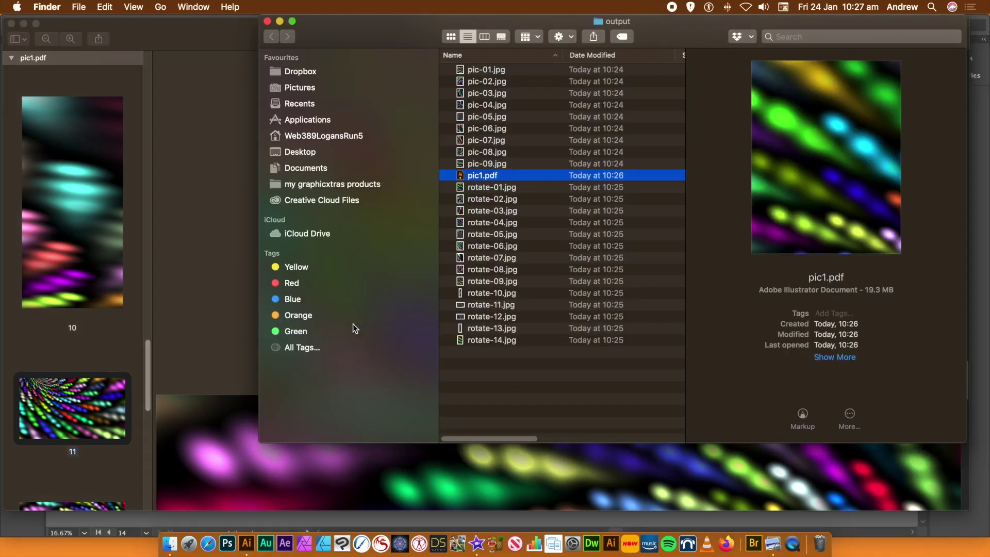
pyautogui.press('super+Tab')
pyautogui.press('super+Tab')
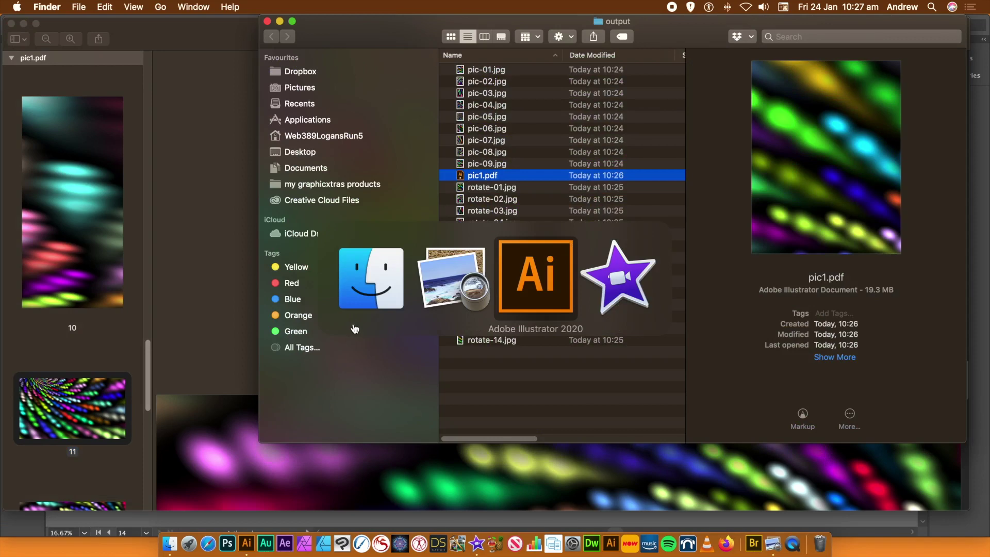